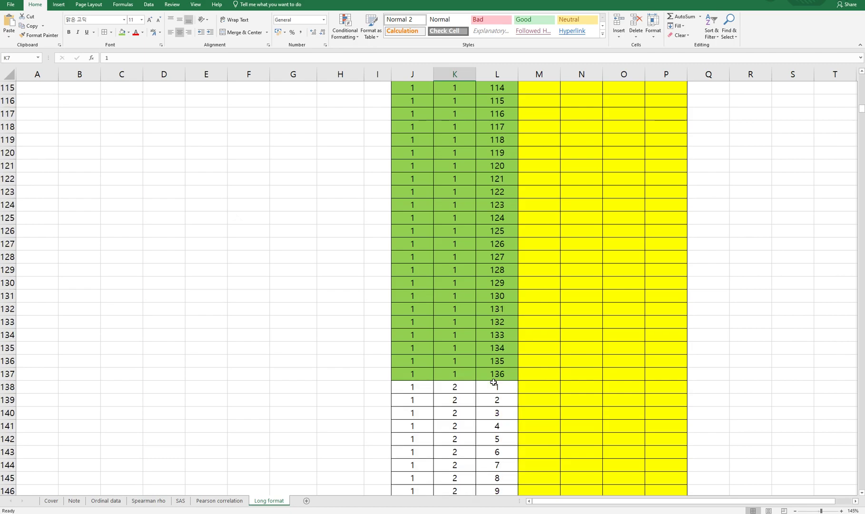
Step: Enter a COUNT formula over J2:J1553 in H10 to get the number of total frequencies
{"action": "scroll", "coordinate": [518, 332], "scroll_direction": "up", "scroll_amount": 20}
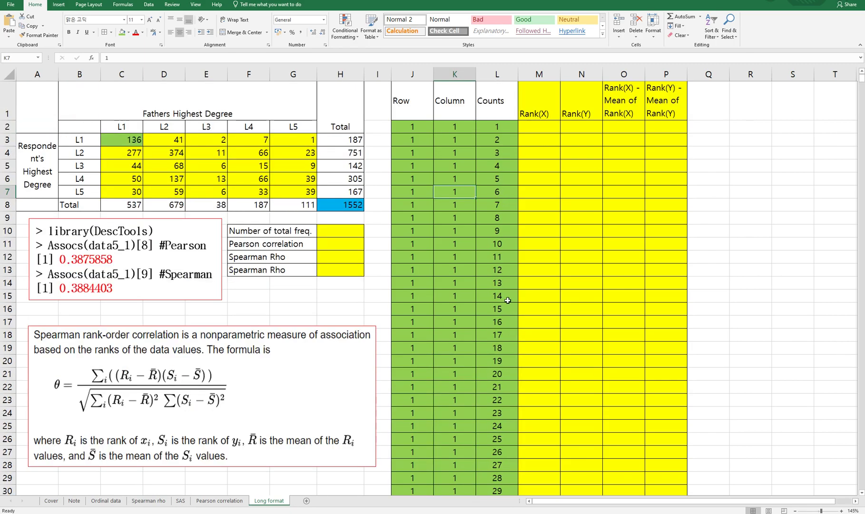
{"action": "left_click", "coordinate": [354, 232]}
{"action": "type", "text": "="}
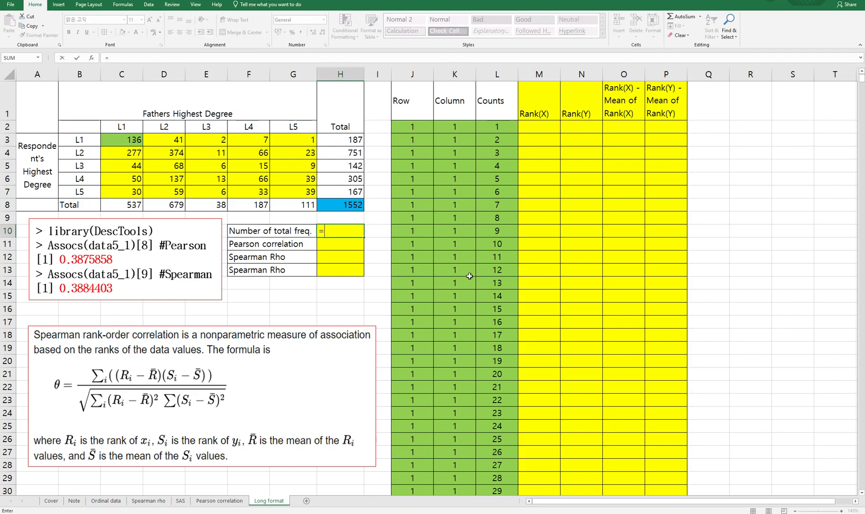
{"action": "type", "text": "count"}
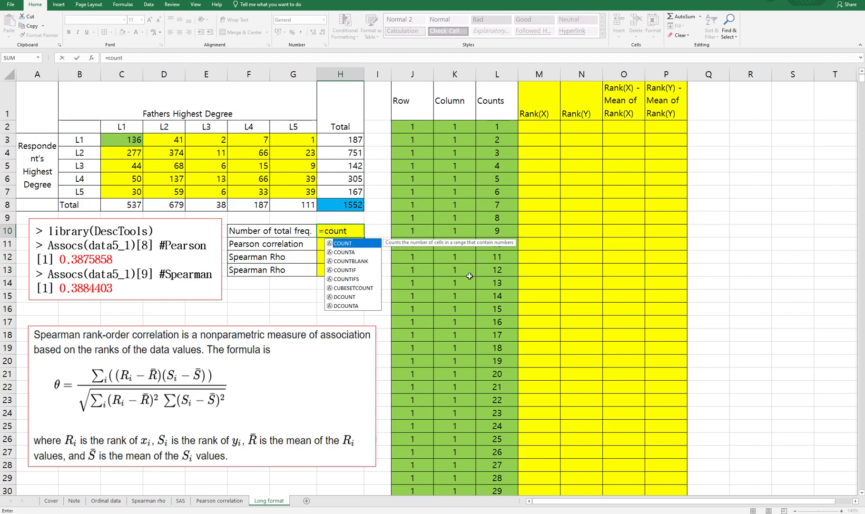
{"action": "type", "text": "("}
{"action": "key", "text": "Right"}
{"action": "key", "text": "Right"}
{"action": "key", "text": "Up"}
{"action": "key", "text": "Up"}
{"action": "key", "text": "Up"}
{"action": "key", "text": "Up"}
{"action": "key", "text": "Up"}
{"action": "key", "text": "Up"}
{"action": "key", "text": "Up"}
{"action": "key", "text": "Up"}
{"action": "key", "text": "Up"}
{"action": "key", "text": "Down"}
{"action": "key", "text": "shift+Down"}
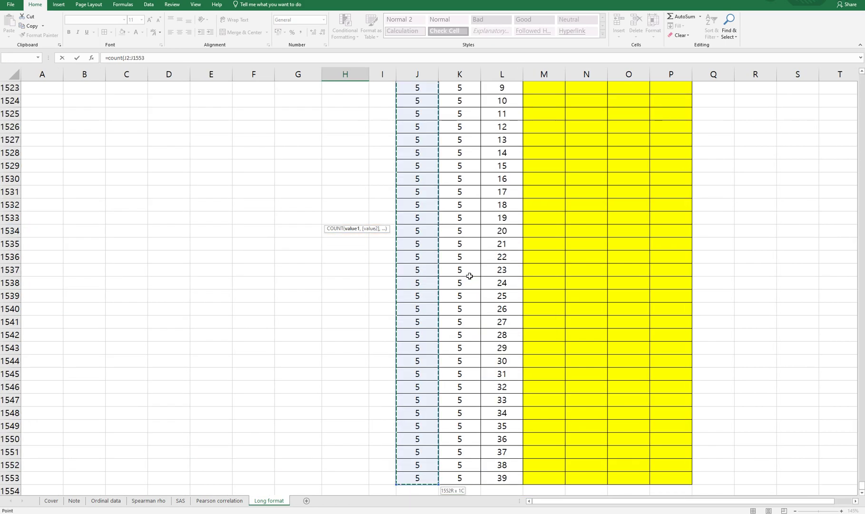
{"action": "key", "text": "Return"}
Step: Compare the counted total frequency with the contingency table's grand total in H8
{"action": "key", "text": "Up"}
{"action": "key", "text": "Up"}
{"action": "key", "text": "Up"}
{"action": "key", "text": "Up"}
{"action": "key", "text": "Up"}
{"action": "key", "text": "Up"}
{"action": "key", "text": "Up"}
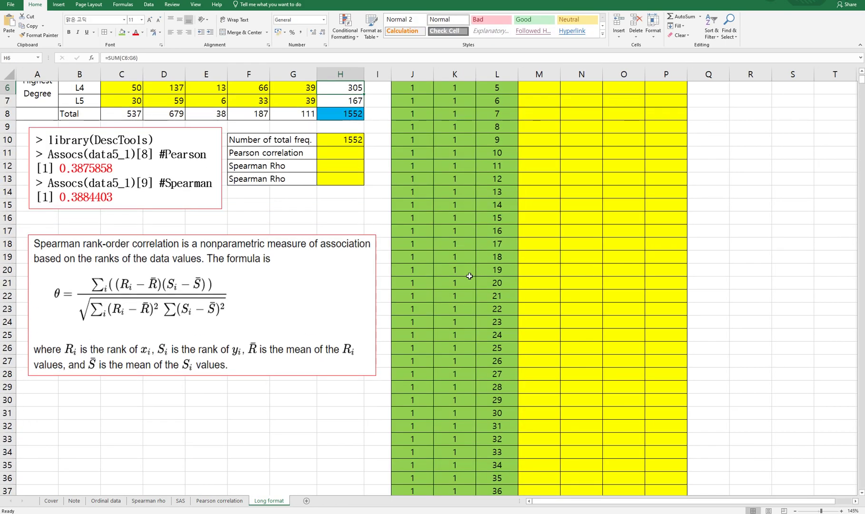
{"action": "key", "text": "Up"}
{"action": "key", "text": "Up"}
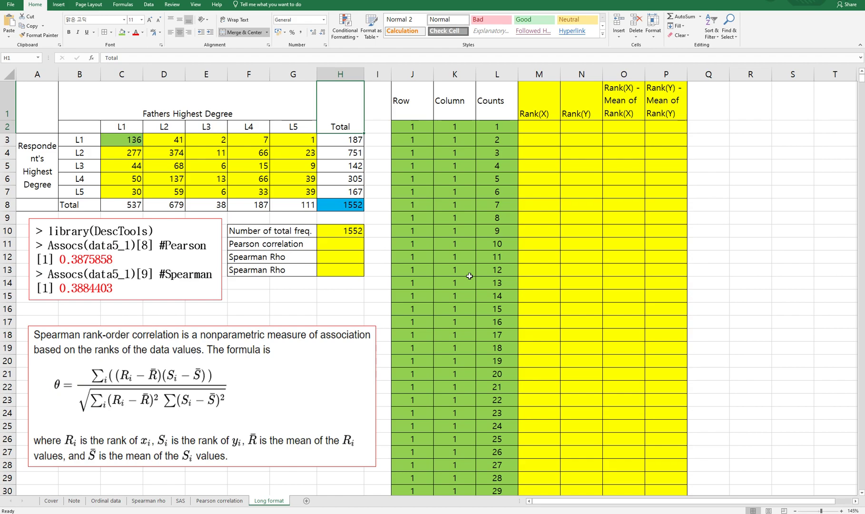
{"action": "left_click", "coordinate": [362, 203]}
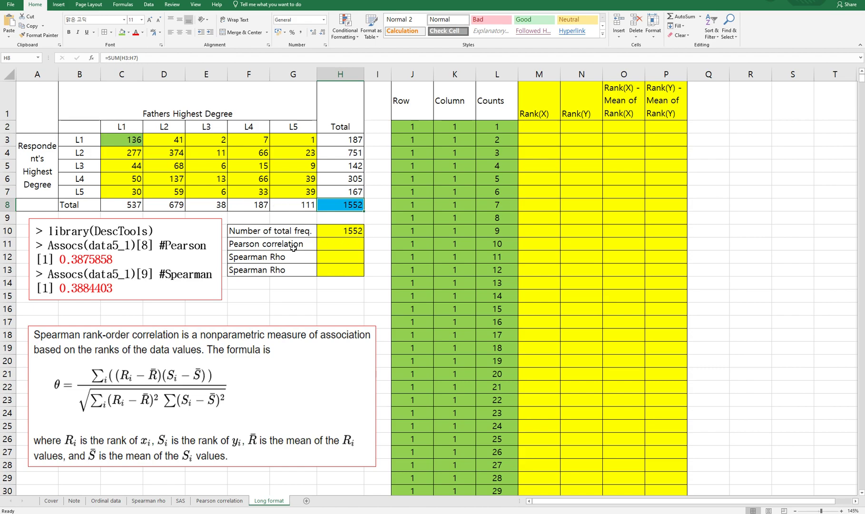
Step: Calculate the Pearson correlation in H11 with CORREL over J2:J1553 and K2:K1553
{"action": "left_click", "coordinate": [347, 247]}
{"action": "type", "text": "="}
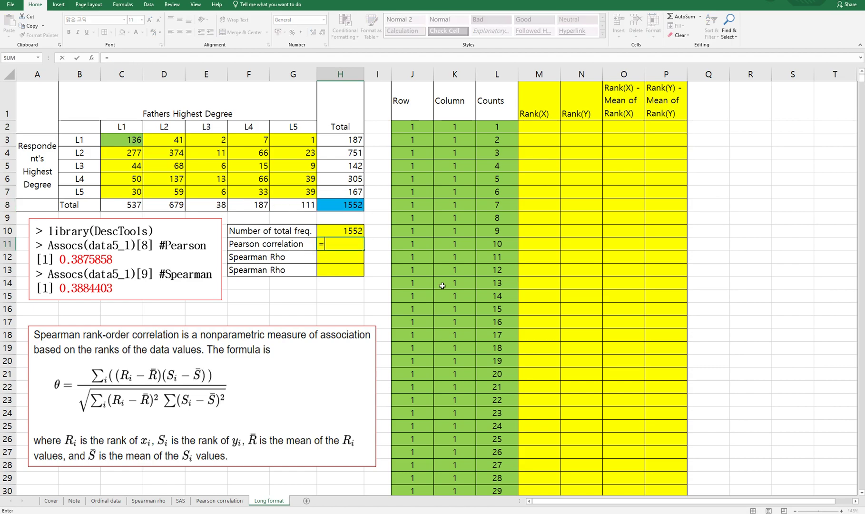
{"action": "type", "text": "correl("}
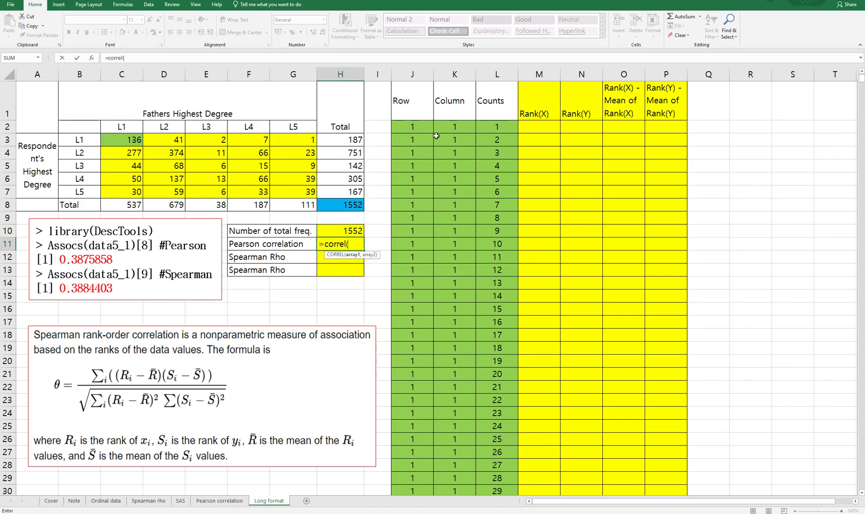
{"action": "left_click", "coordinate": [417, 127]}
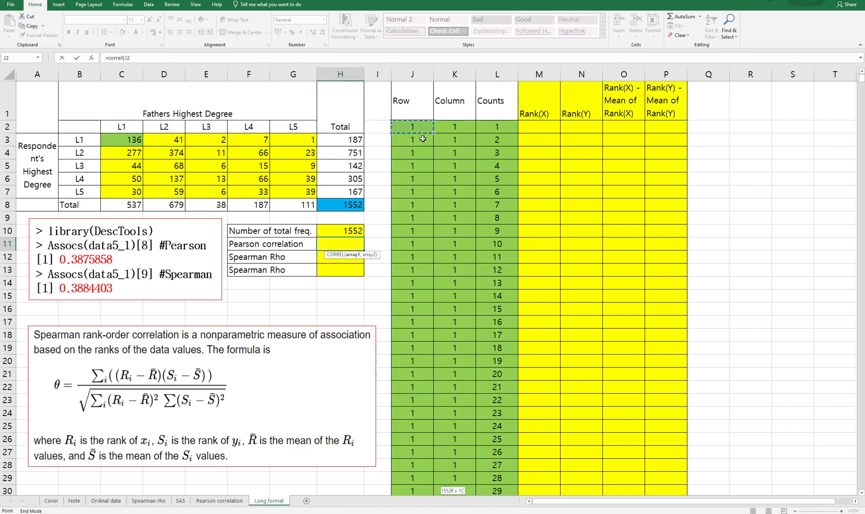
{"action": "key", "text": "ctrl+shift+Down"}
{"action": "type", "text": ","}
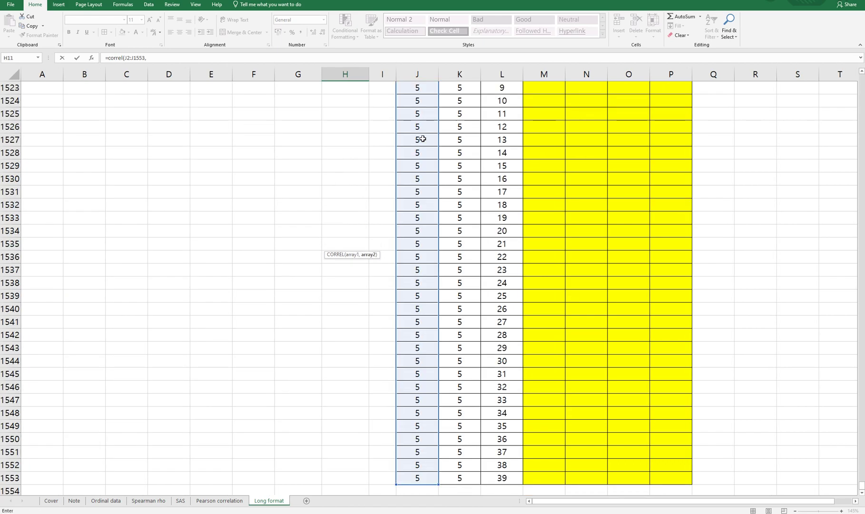
{"action": "left_click_drag", "start_coordinate": [861, 486], "coordinate": [862, 76]}
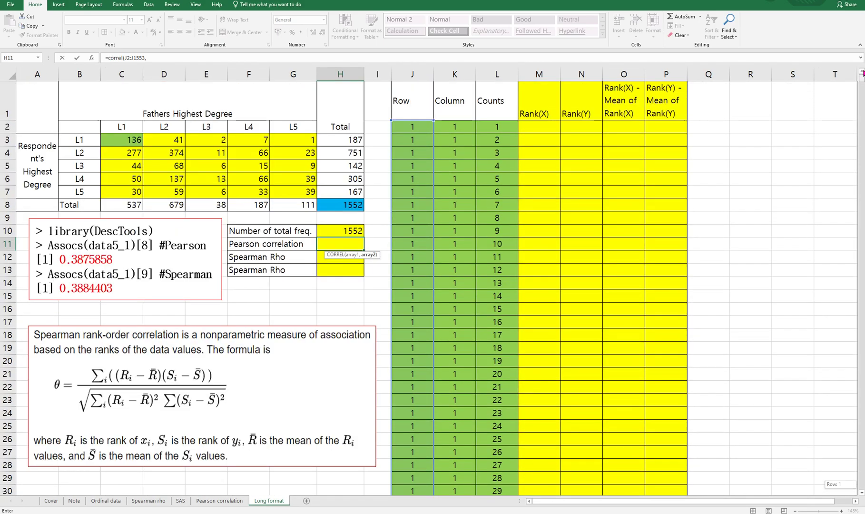
{"action": "left_click", "coordinate": [455, 131]}
{"action": "key", "text": "ctrl+shift+Down"}
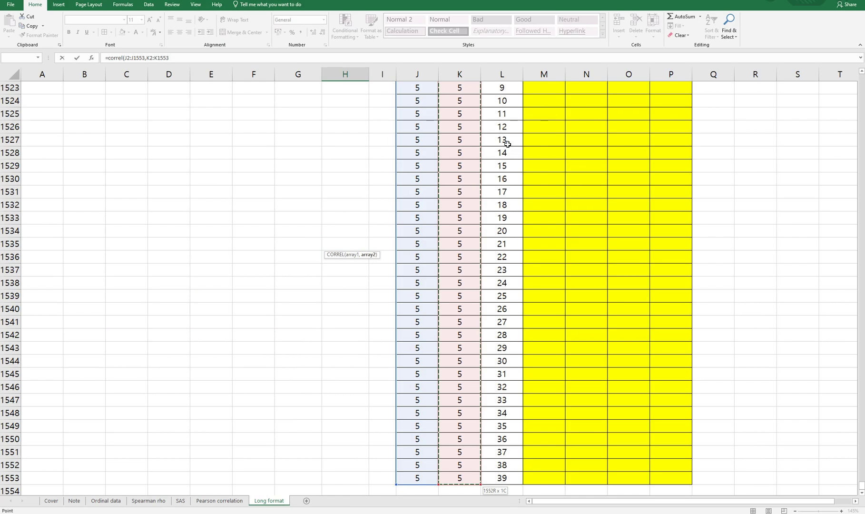
{"action": "key", "text": "Return"}
{"action": "scroll", "coordinate": [508, 144], "scroll_direction": "up", "scroll_amount": 2}
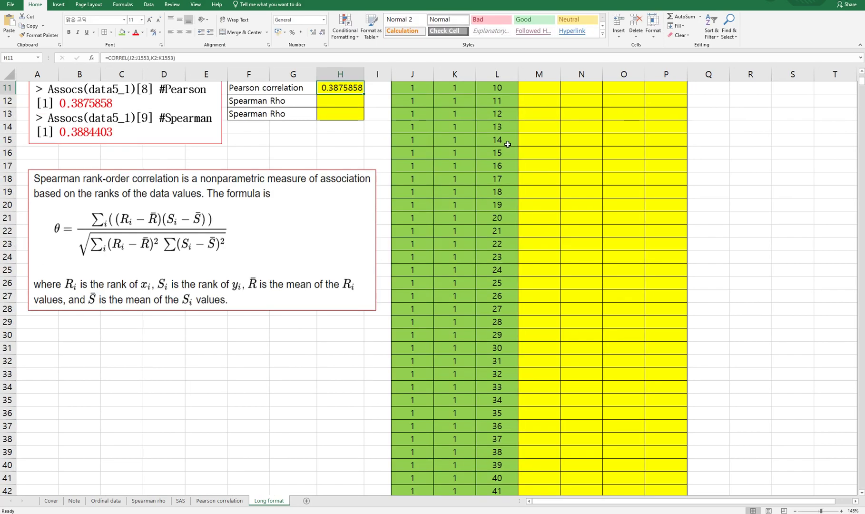
{"action": "left_click", "coordinate": [354, 152]}
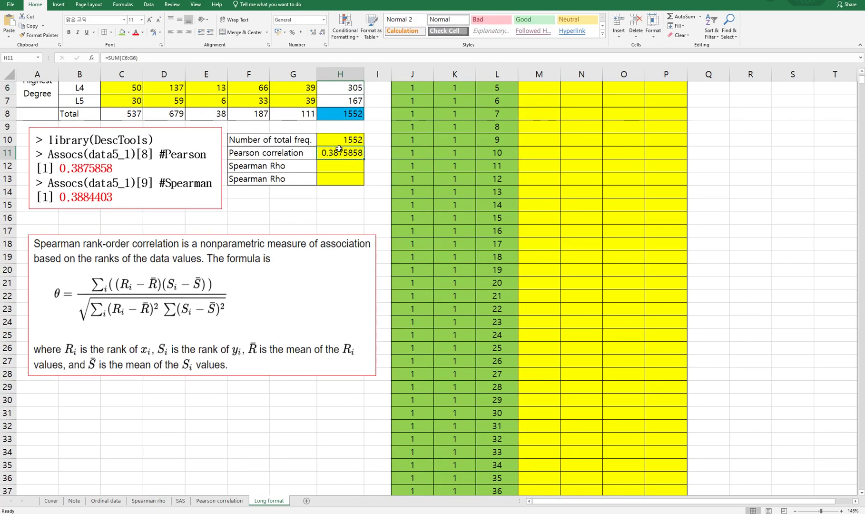
{"action": "scroll", "coordinate": [356, 195], "scroll_direction": "up", "scroll_amount": 2}
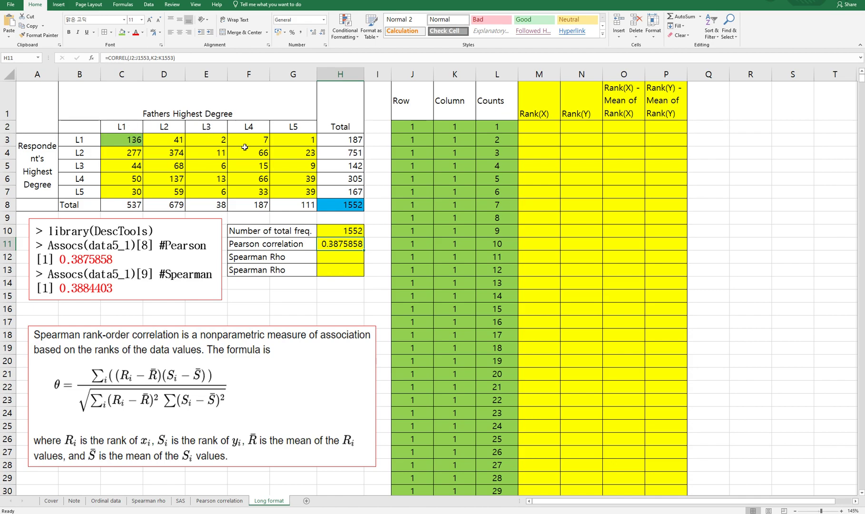
{"action": "left_click", "coordinate": [472, 202]}
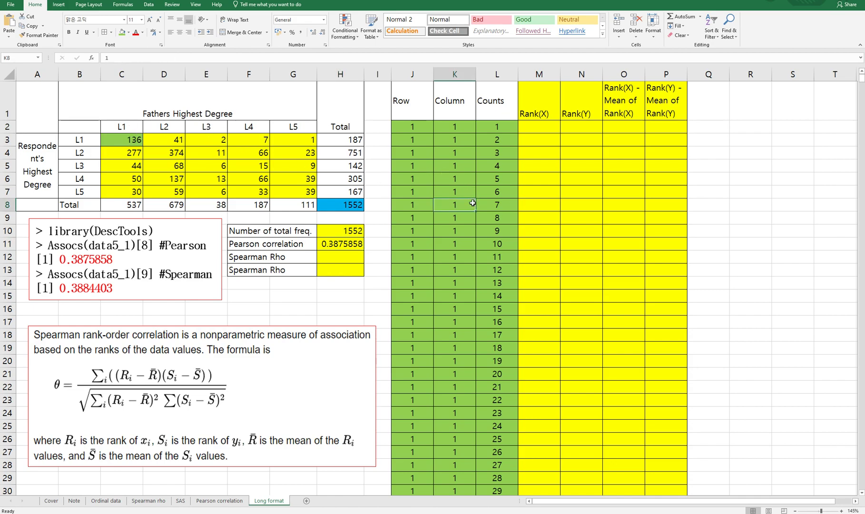
{"action": "scroll", "coordinate": [463, 375], "scroll_direction": "down", "scroll_amount": 2}
{"action": "scroll", "coordinate": [462, 376], "scroll_direction": "up", "scroll_amount": 2}
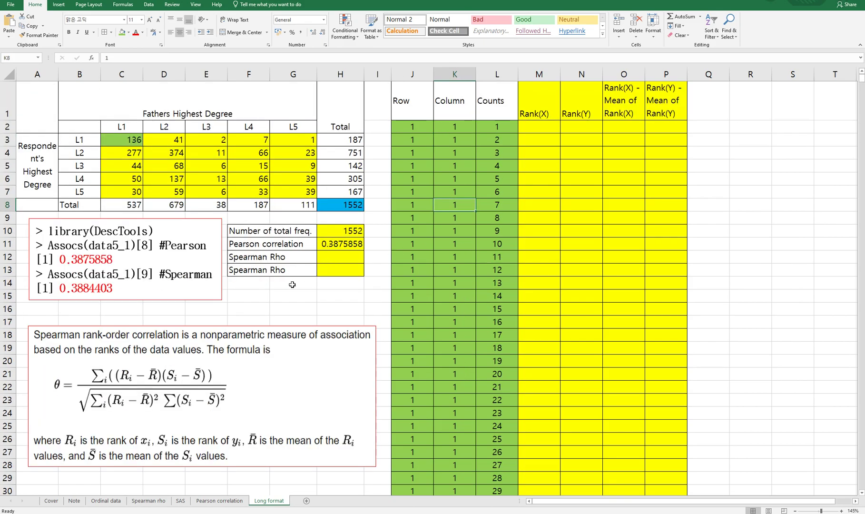
Step: Enter a RANK.AVG formula in M2 ranking J2 within the absolute range $J$2:$J$1553
{"action": "left_click", "coordinate": [540, 127]}
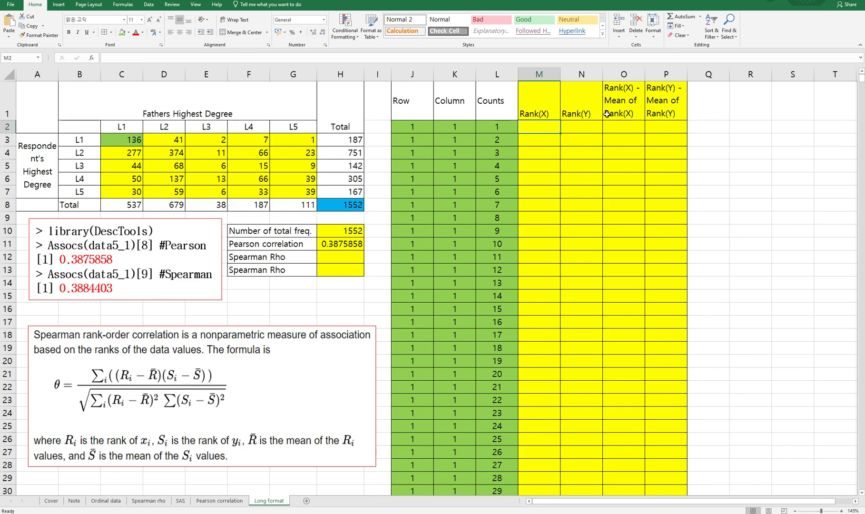
{"action": "type", "text": "="}
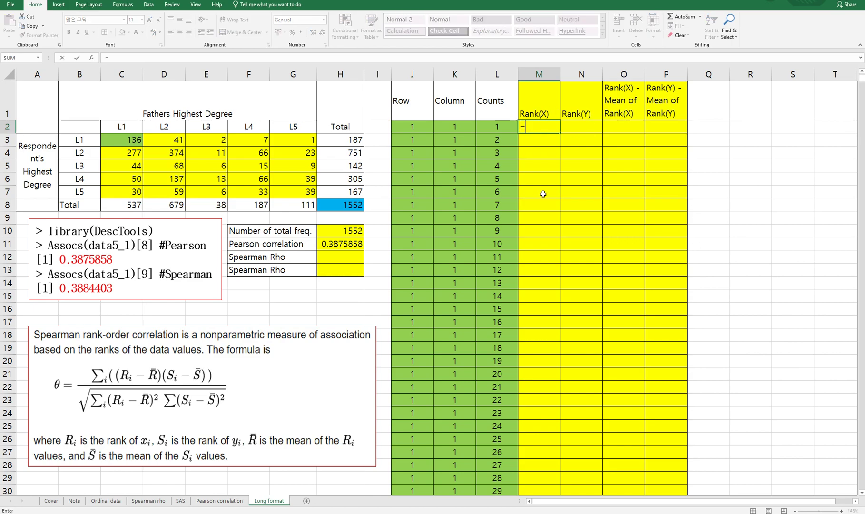
{"action": "type", "text": "ra"}
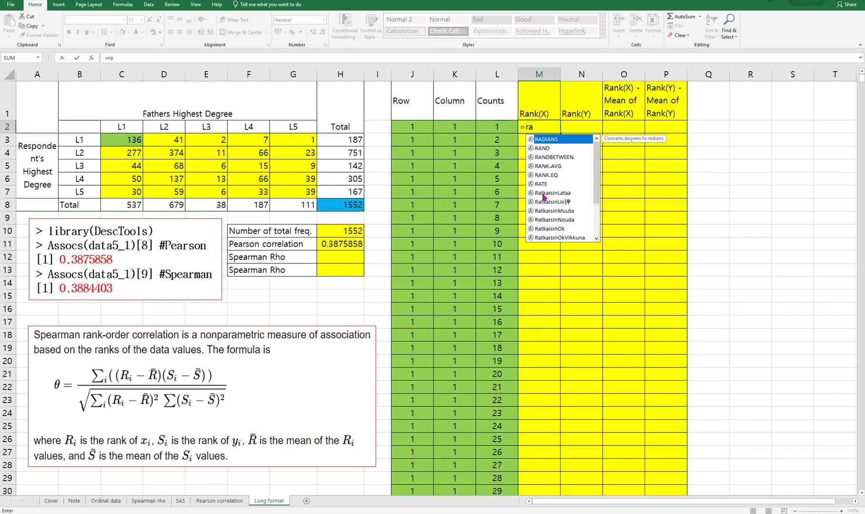
{"action": "type", "text": "nk.av"}
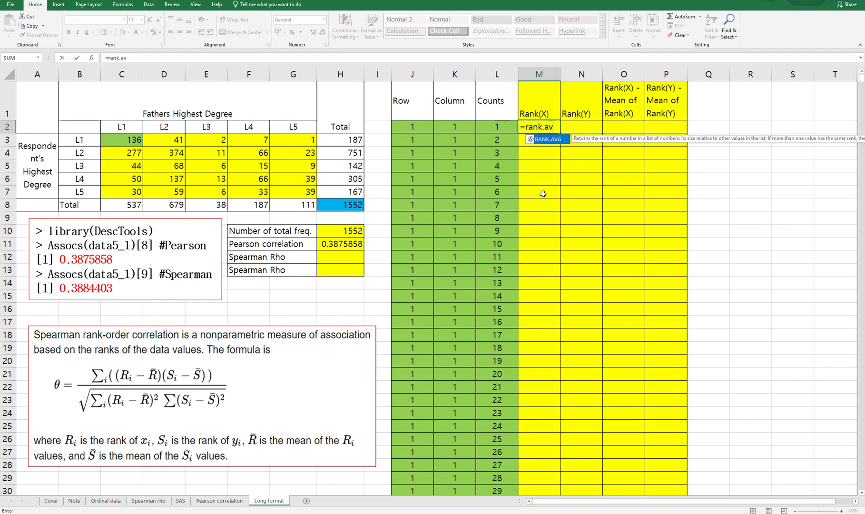
{"action": "type", "text": "g("}
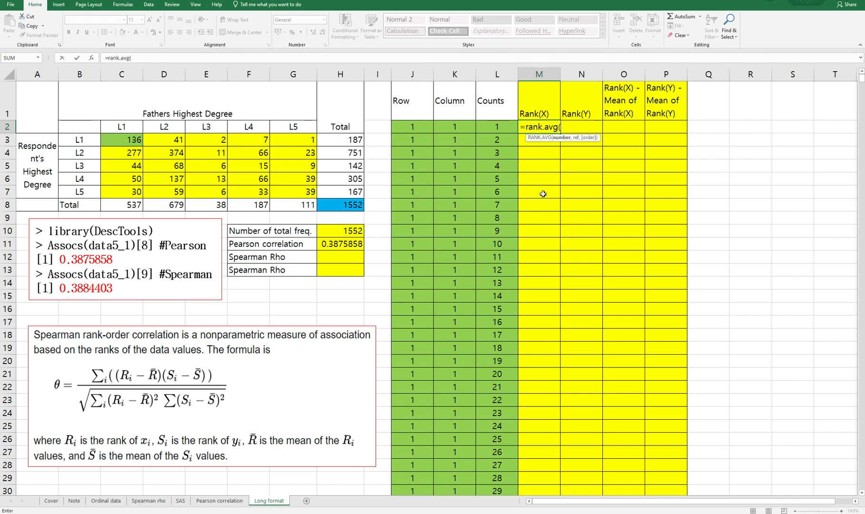
{"action": "key", "text": "Left"}
{"action": "key", "text": "Left"}
{"action": "key", "text": "Left"}
{"action": "type", "text": ","}
{"action": "key", "text": "Left"}
{"action": "key", "text": "Left"}
{"action": "key", "text": "Left"}
{"action": "key", "text": "ctrl+shift+Down"}
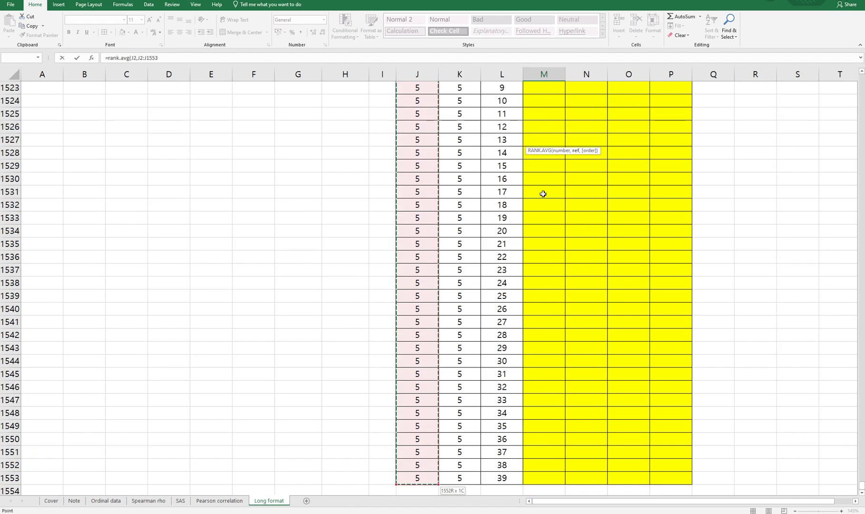
{"action": "key", "text": "F4"}
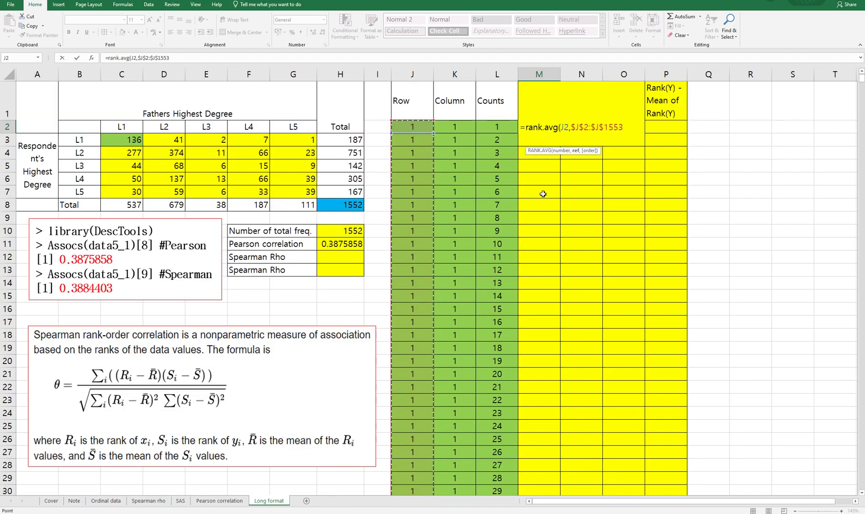
{"action": "key", "text": "Tab"}
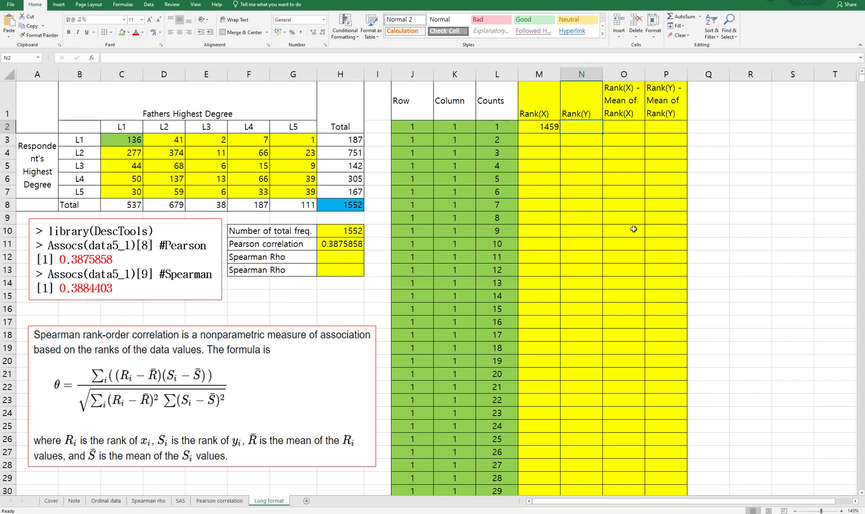
Step: Enter =rank.avg(K2,$K$2:$K$1553) in N2 for the Rank(Y) column
{"action": "type", "text": "=rank.avgf"}
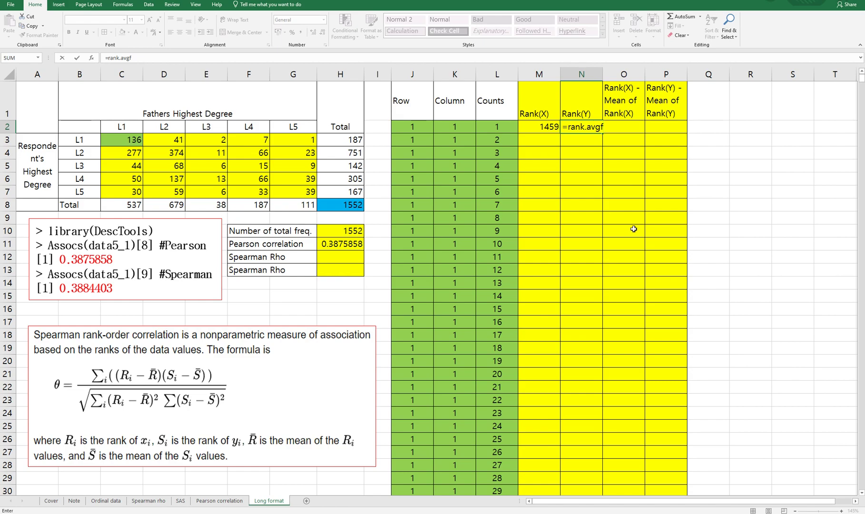
{"action": "key", "text": "BackSpace"}
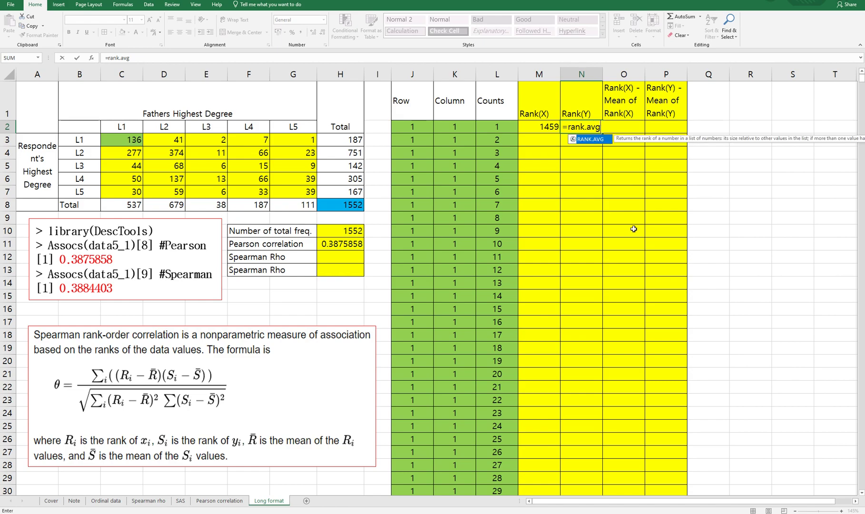
{"action": "type", "text": "("}
{"action": "key", "text": "Left"}
{"action": "key", "text": "Left"}
{"action": "key", "text": "Left"}
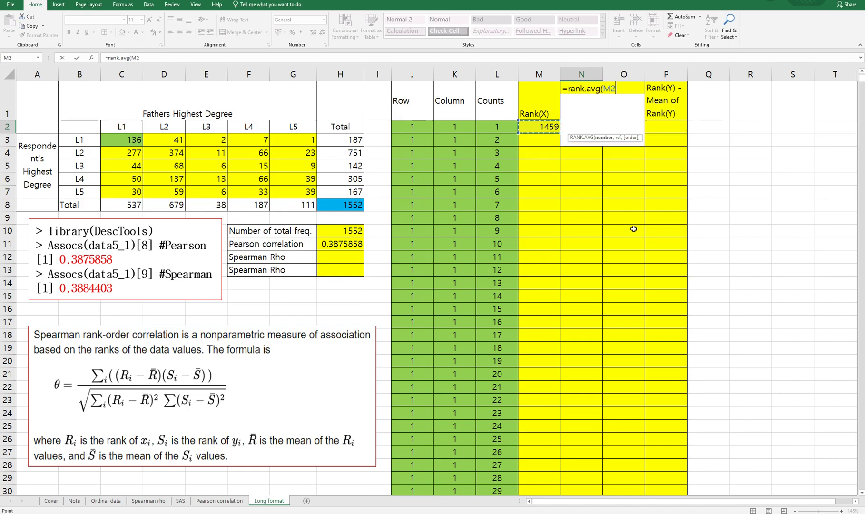
{"action": "type", "text": ","}
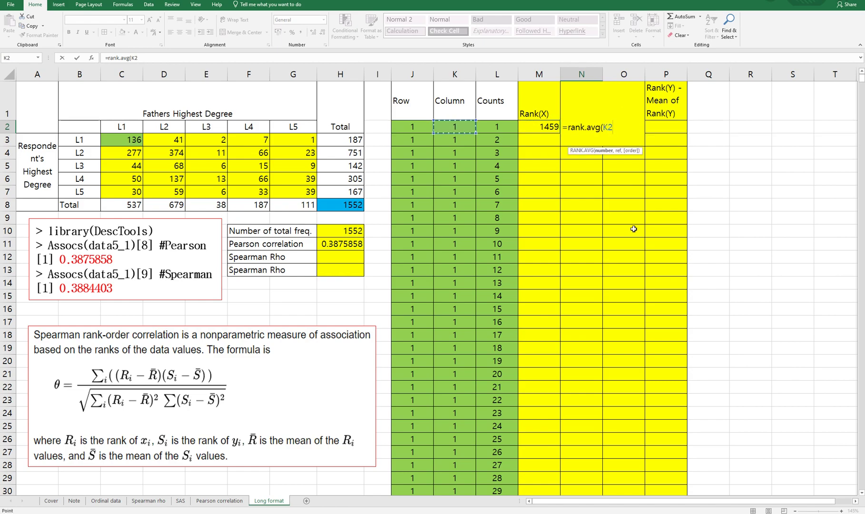
{"action": "key", "text": "Left"}
{"action": "key", "text": "Left"}
{"action": "key", "text": "Left"}
{"action": "key", "text": "ctrl+shift+Down"}
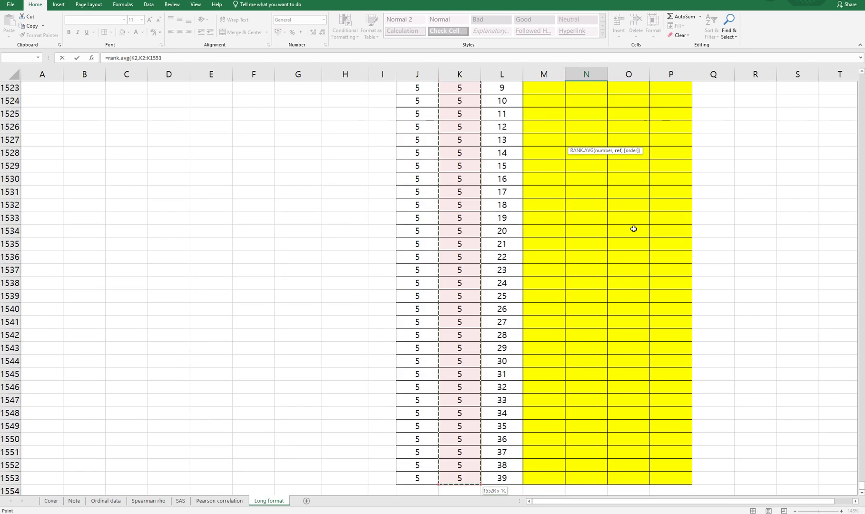
{"action": "key", "text": "F4"}
{"action": "type", "text": ")"}
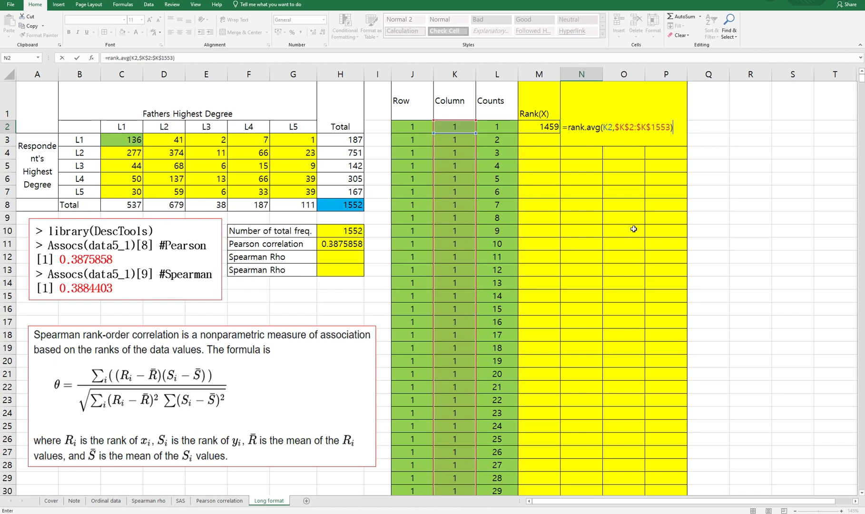
{"action": "key", "text": "Return"}
Step: Fill the rank formulas in M2:N2 down through all data rows of the Rank(X) and Rank(Y) columns
{"action": "left_click_drag", "start_coordinate": [555, 128], "coordinate": [584, 128]}
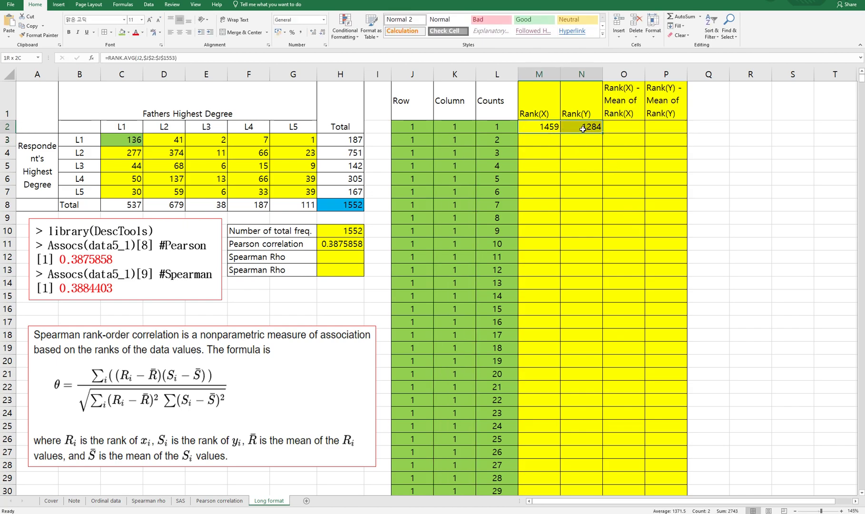
{"action": "double_click", "coordinate": [603, 134]}
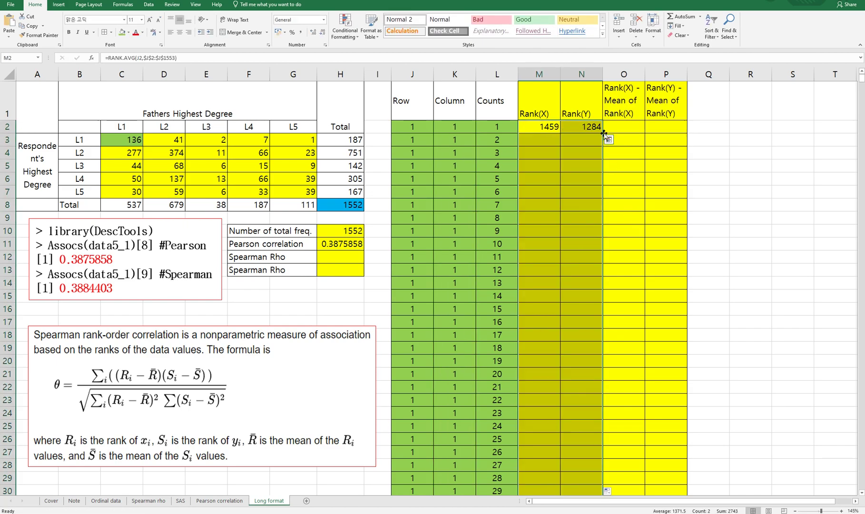
{"action": "left_click", "coordinate": [576, 215]}
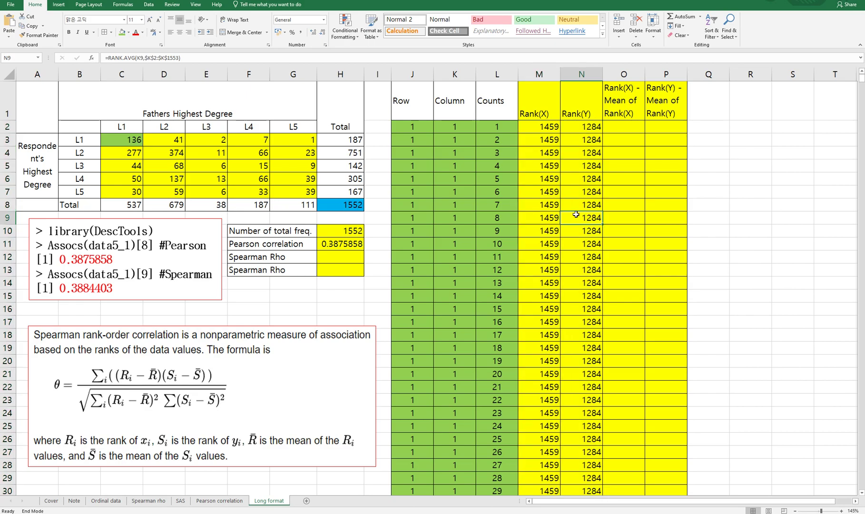
Step: Calculate Spearman's rho in H12 with CORREL over the rank columns M2:M1553 and N2:N1553
{"action": "key", "text": "ctrl+Down"}
{"action": "key", "text": "Up"}
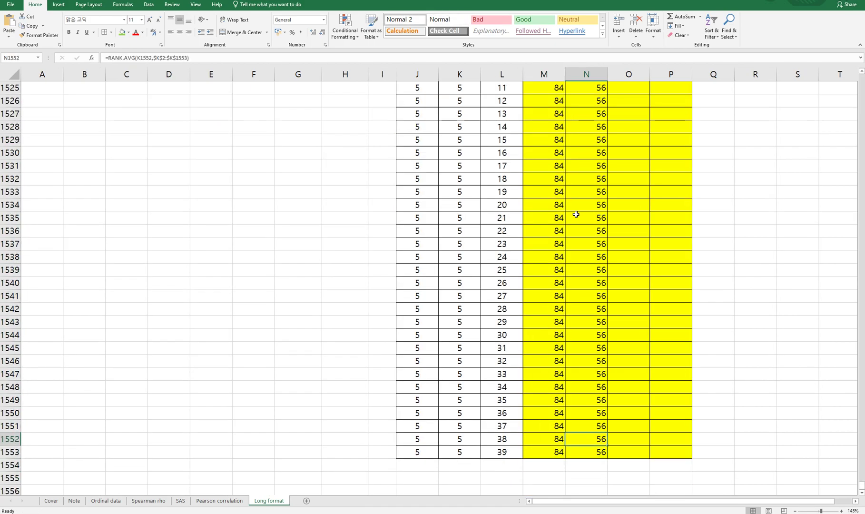
{"action": "key", "text": "ctrl+Home"}
{"action": "left_click", "coordinate": [340, 256]}
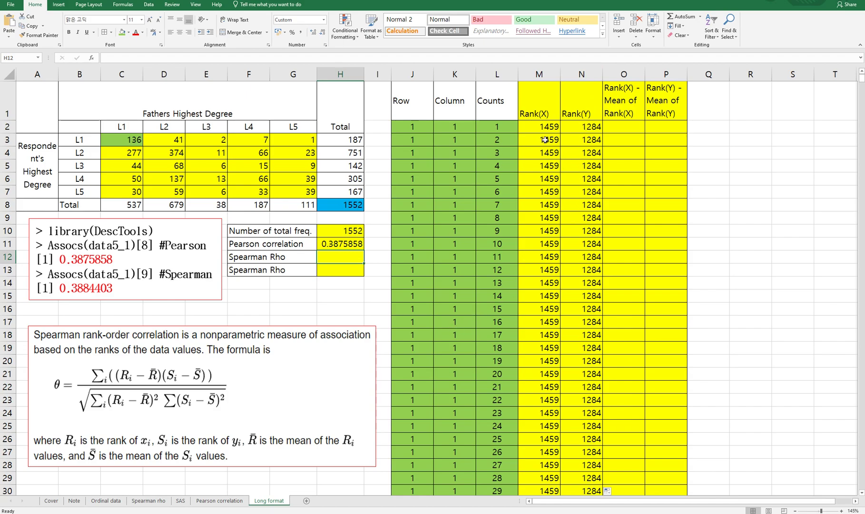
{"action": "type", "text": "="}
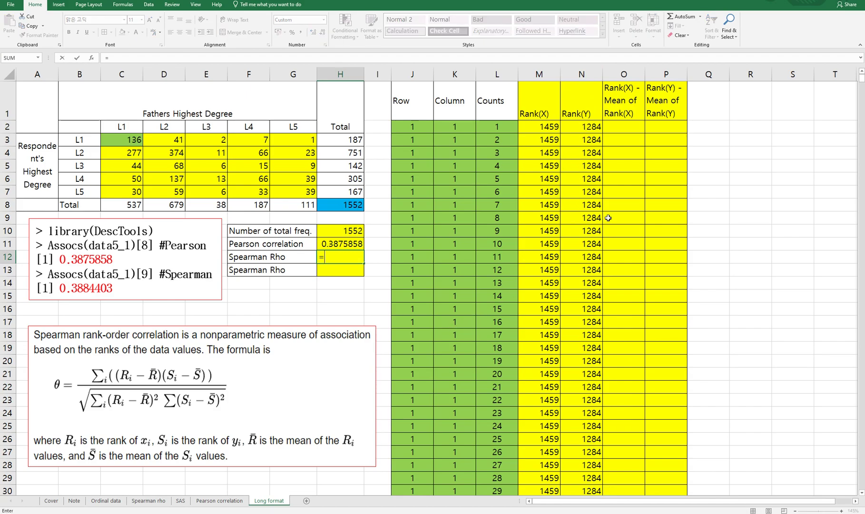
{"action": "type", "text": "correl"}
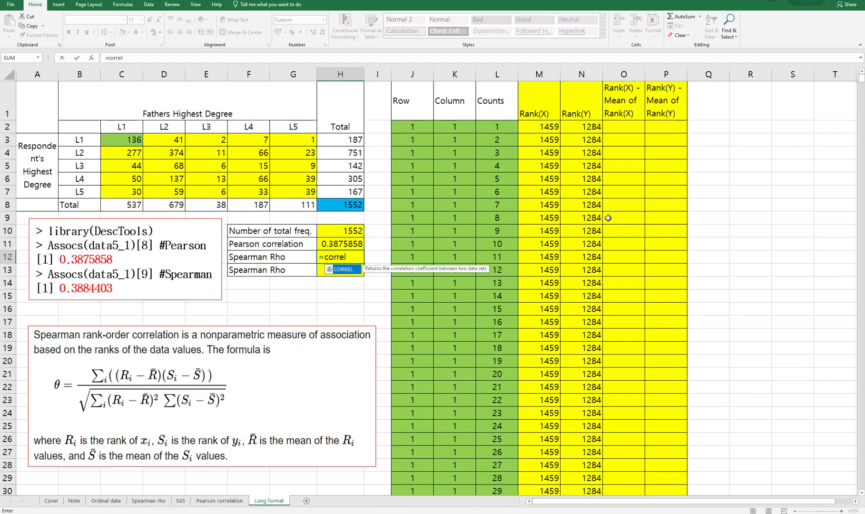
{"action": "type", "text": "("}
{"action": "left_click", "coordinate": [550, 127]}
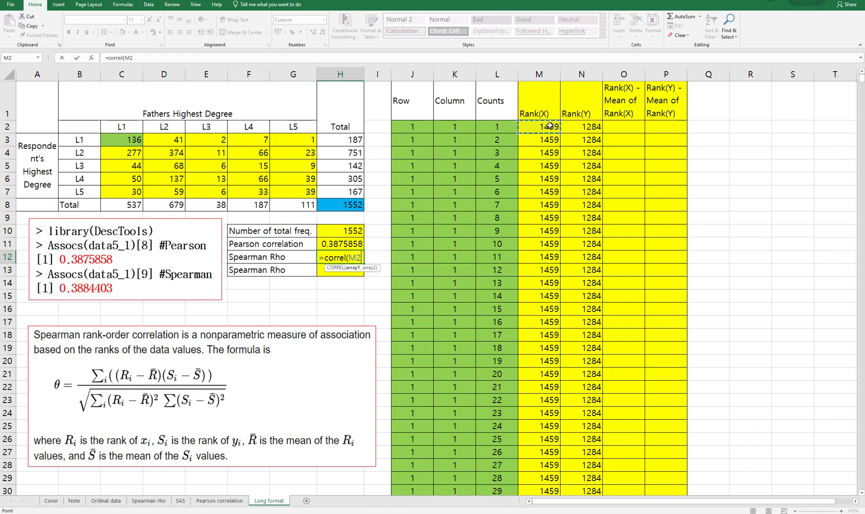
{"action": "key", "text": "ctrl+shift+Down"}
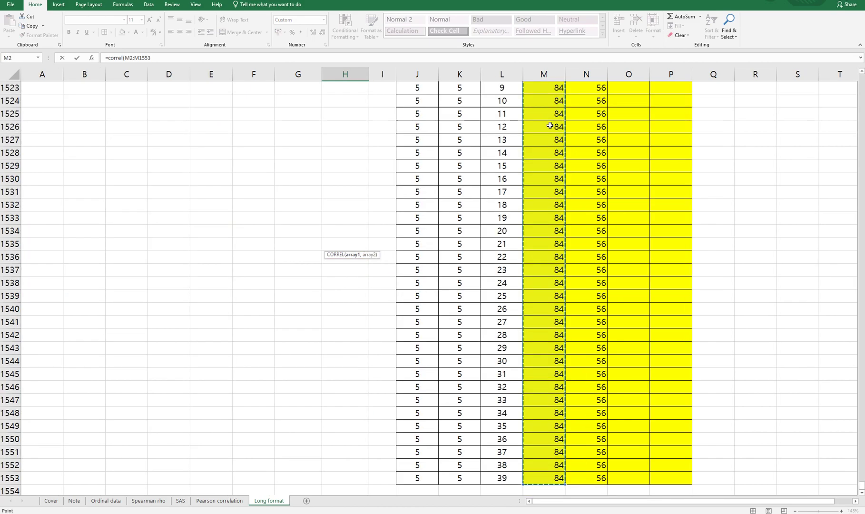
{"action": "type", "text": ","}
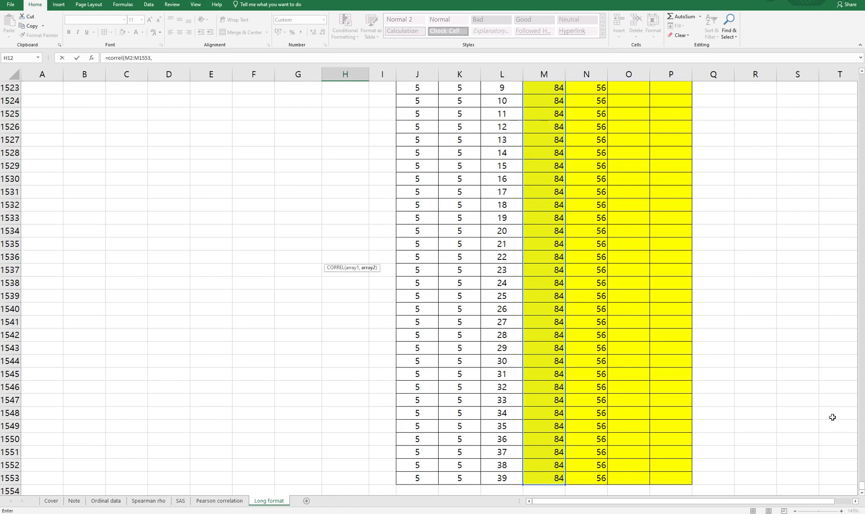
{"action": "left_click_drag", "start_coordinate": [862, 486], "coordinate": [822, 79]}
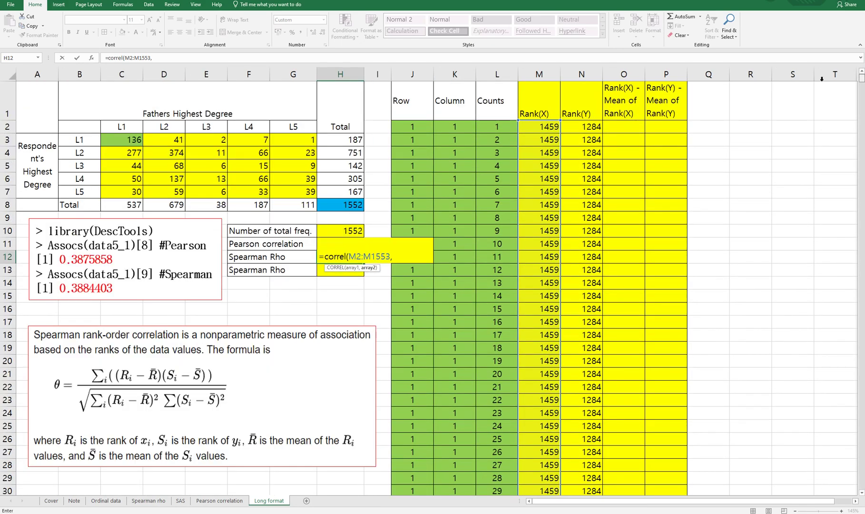
{"action": "left_click", "coordinate": [588, 127]}
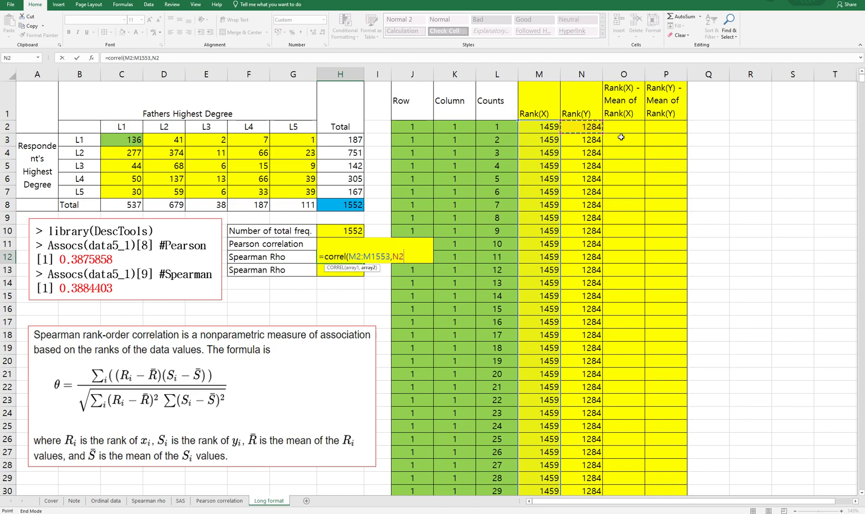
{"action": "key", "text": "shift+Down"}
{"action": "key", "text": "Return"}
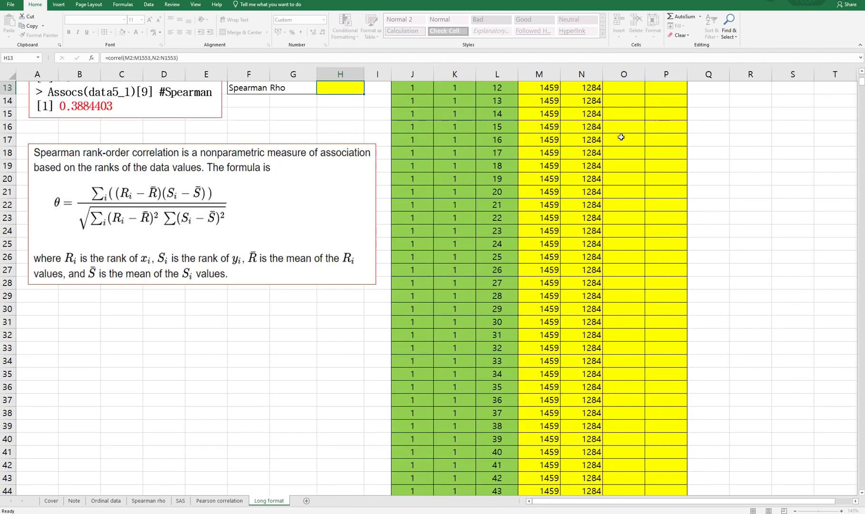
Step: Compare the Spearman rho in H12 with the R output, and review the Pearson correlation and SAS sheets
{"action": "key", "text": "Up"}
{"action": "key", "text": "Up"}
{"action": "key", "text": "Up"}
{"action": "key", "text": "Up"}
{"action": "key", "text": "Up"}
{"action": "key", "text": "Up"}
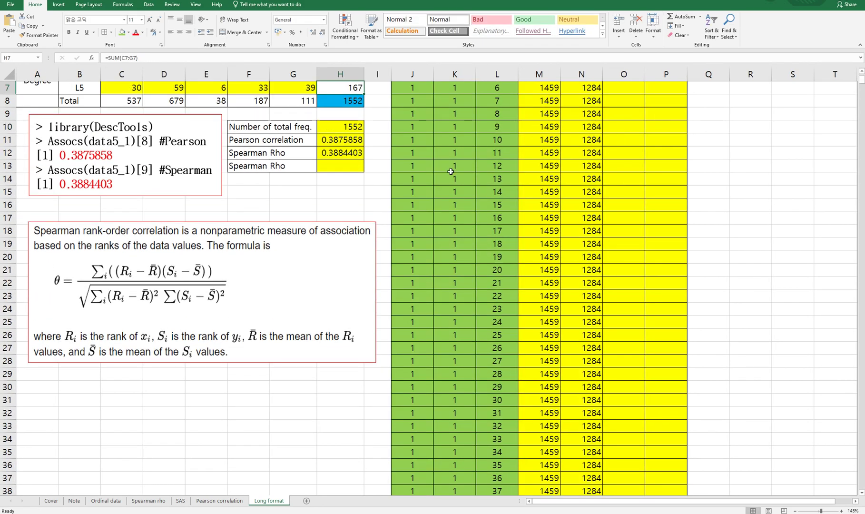
{"action": "left_click", "coordinate": [326, 154]}
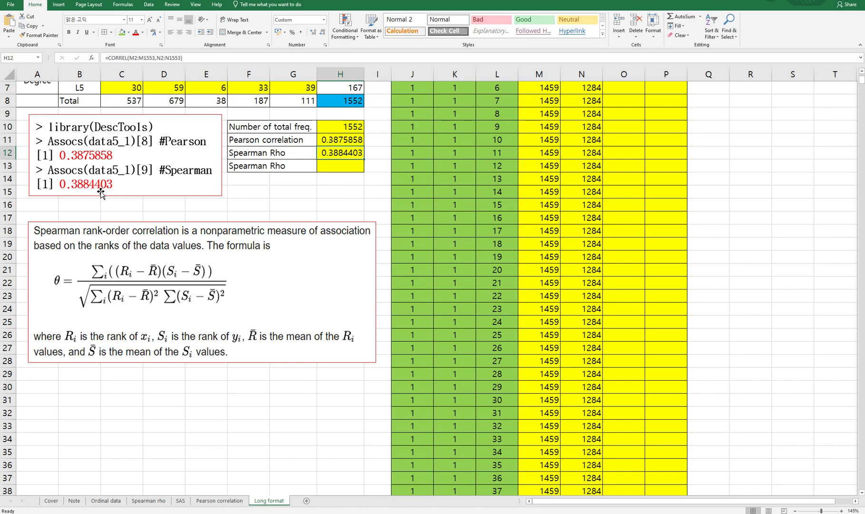
{"action": "scroll", "coordinate": [347, 177], "scroll_direction": "up", "scroll_amount": 2}
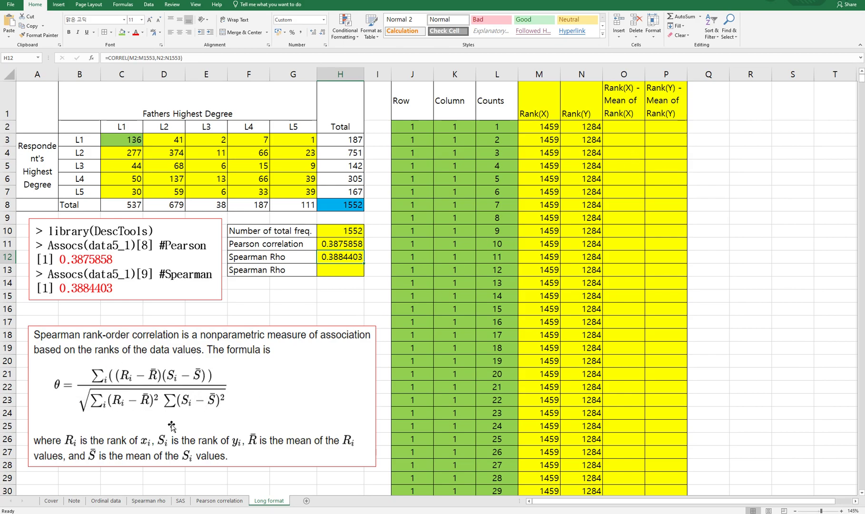
{"action": "left_click", "coordinate": [218, 502]}
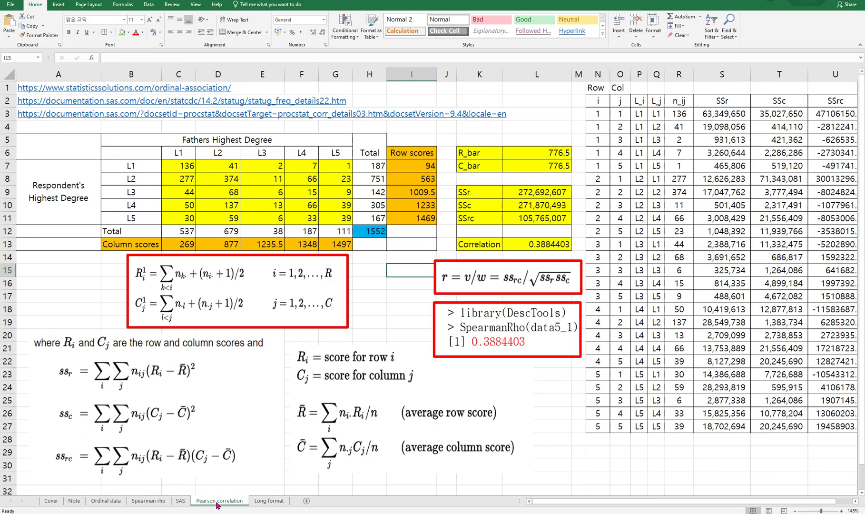
{"action": "left_click", "coordinate": [179, 501]}
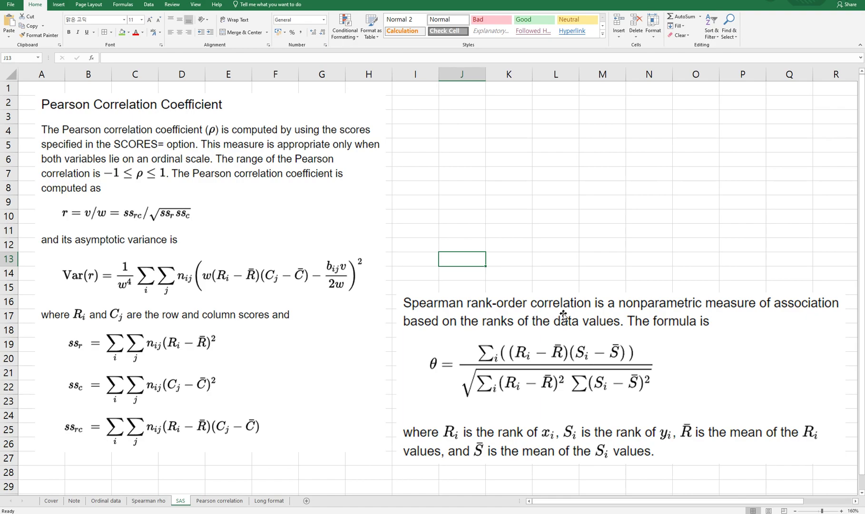
Step: On the Long format sheet, enter =M2-AVERAGE($M$2:$M$1553) in O2 to get Rank(X) minus its mean
{"action": "left_click", "coordinate": [276, 502]}
{"action": "left_click", "coordinate": [342, 294]}
{"action": "left_click", "coordinate": [626, 127]}
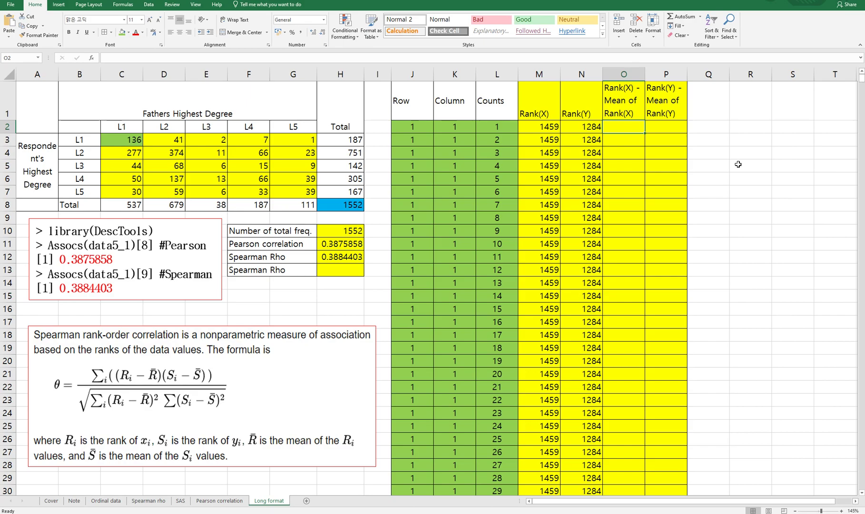
{"action": "type", "text": "=M2-"}
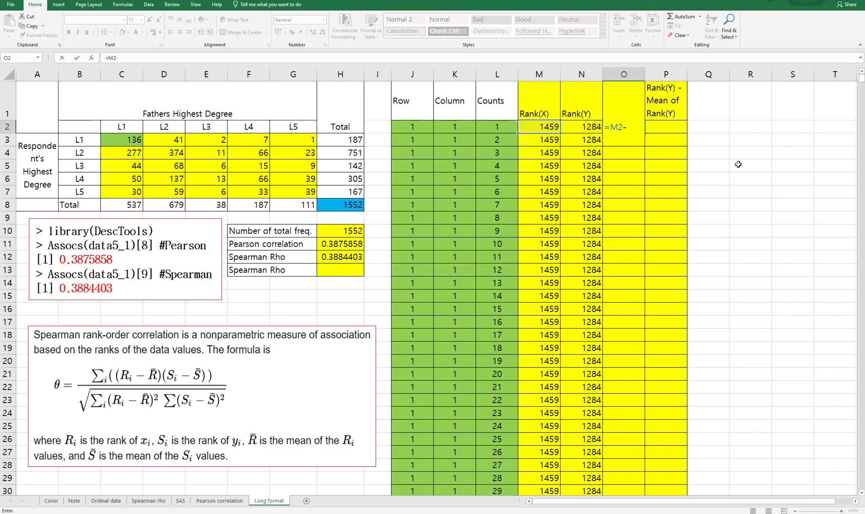
{"action": "type", "text": "average("}
{"action": "key", "text": "Left"}
{"action": "key", "text": "Left"}
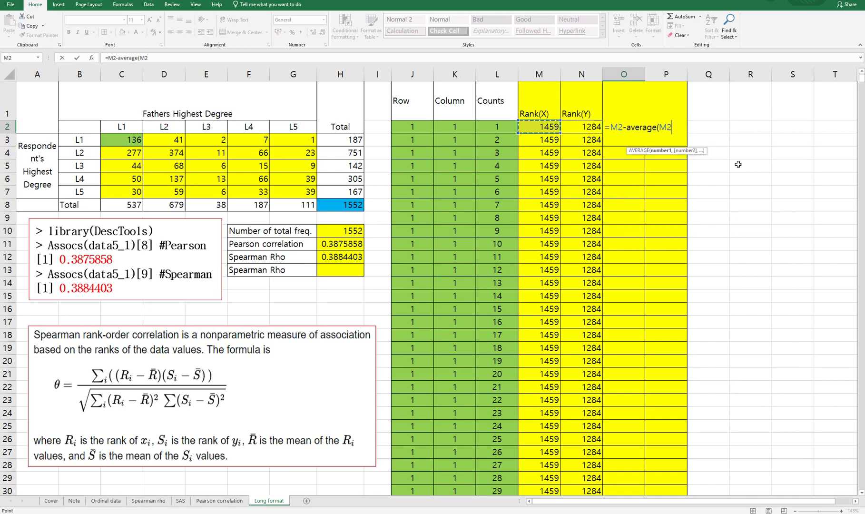
{"action": "key", "text": "shift+Down"}
{"action": "key", "text": "F4"}
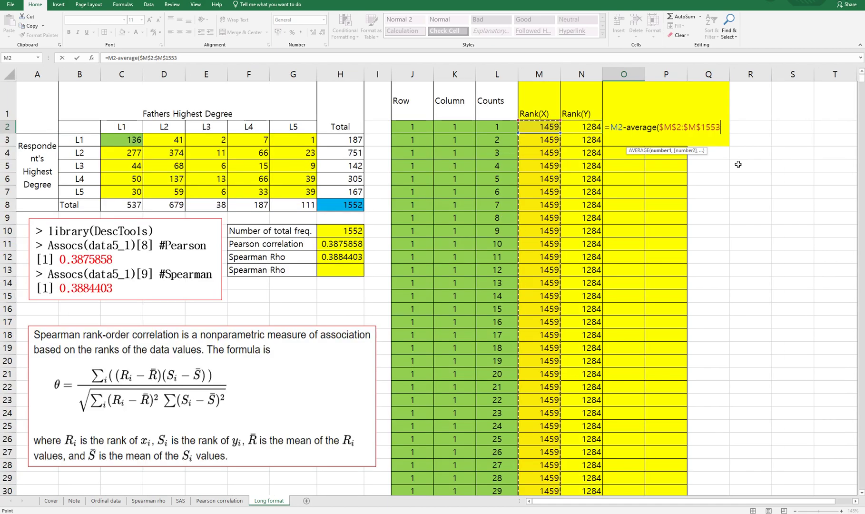
{"action": "type", "text": ")"}
{"action": "key", "text": "Tab"}
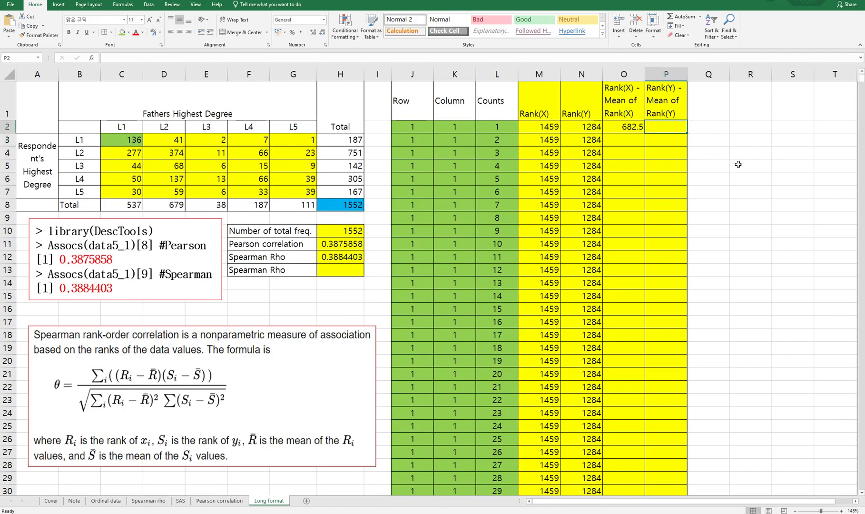
Step: Enter =N2-AVERAGE($N$2:$N$1553) in P2 to get Rank(Y) minus its mean
{"action": "type", "text": "="}
{"action": "key", "text": "Left"}
{"action": "key", "text": "Left"}
{"action": "key", "text": "Left"}
{"action": "key", "text": "Left"}
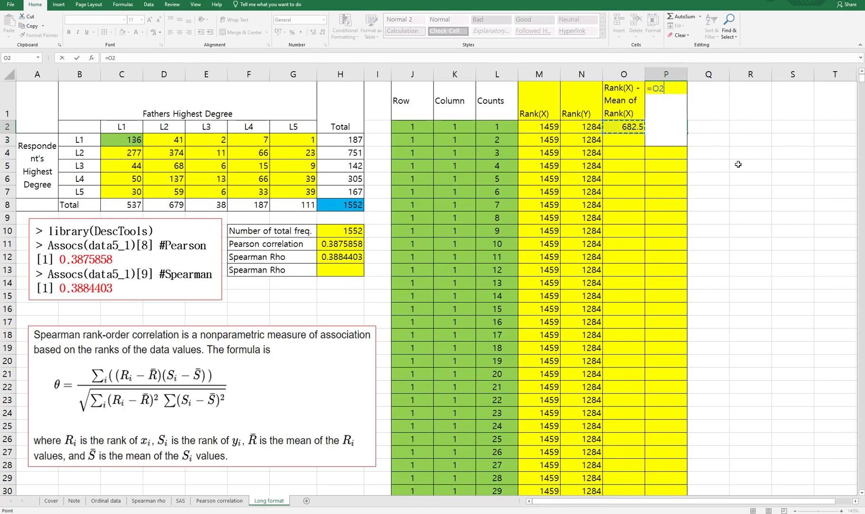
{"action": "key", "text": "Right"}
{"action": "key", "text": "Right"}
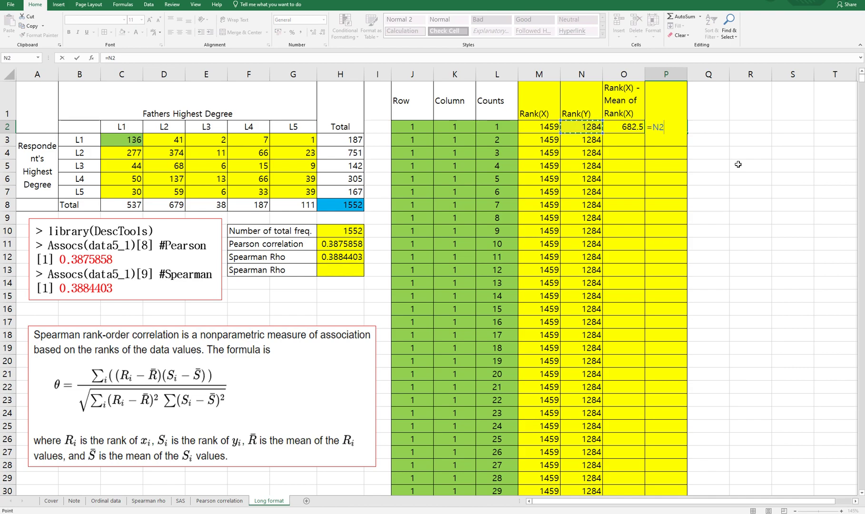
{"action": "type", "text": "-average"}
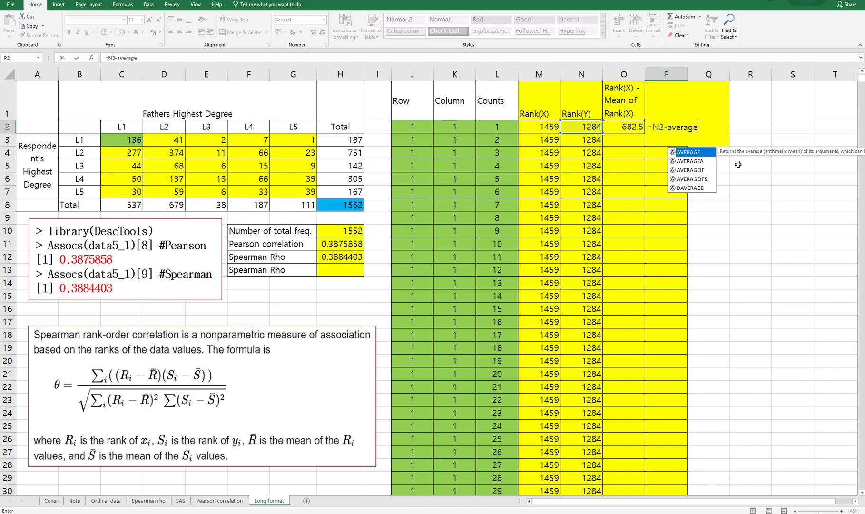
{"action": "type", "text": "("}
{"action": "key", "text": "Left"}
{"action": "key", "text": "Left"}
{"action": "key", "text": "ctrl+shift+Down"}
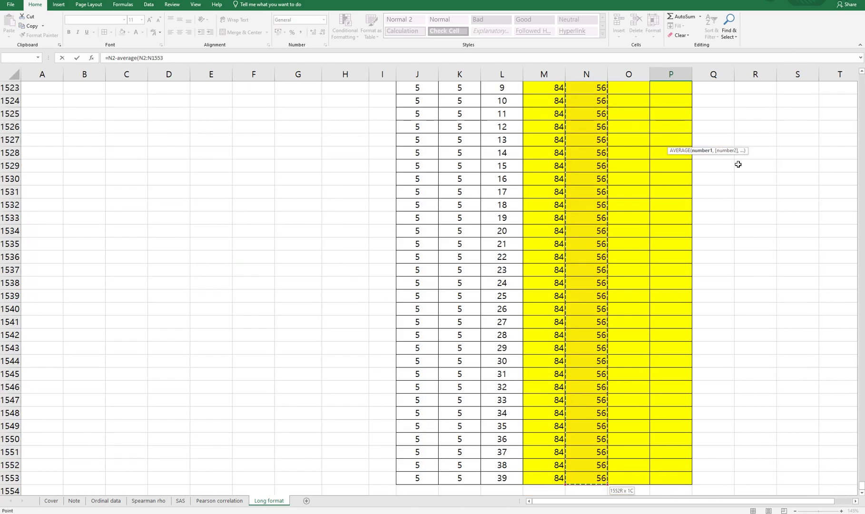
{"action": "key", "text": "F4"}
{"action": "type", "text": ")"}
{"action": "key", "text": "Return"}
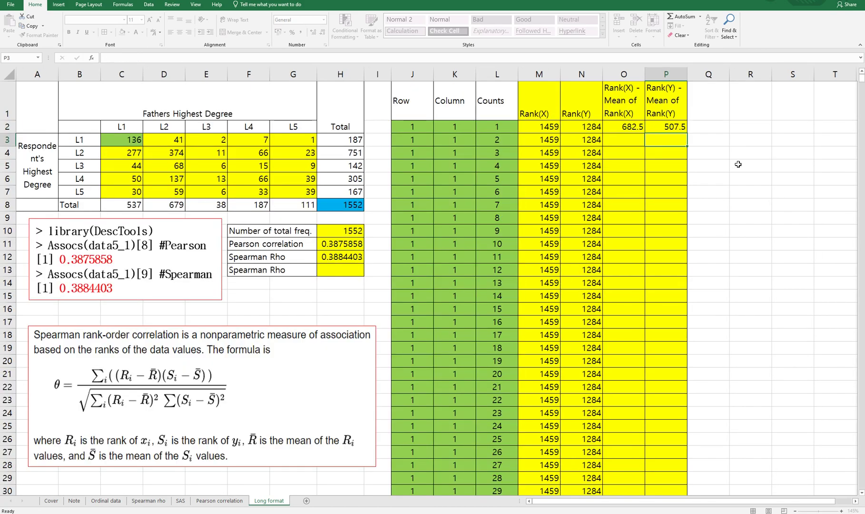
Step: Fill the deviation formulas in O2:P2 down through all data rows
{"action": "left_click_drag", "start_coordinate": [639, 125], "coordinate": [673, 127]}
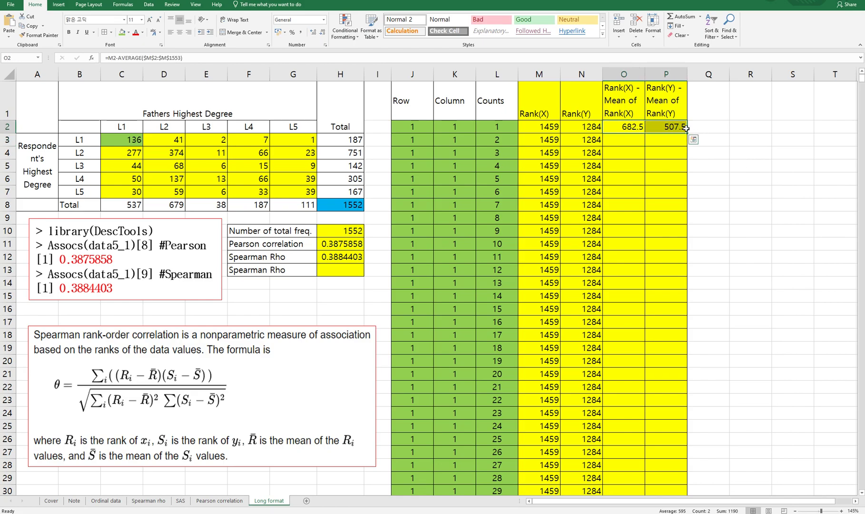
{"action": "double_click", "coordinate": [687, 133]}
{"action": "left_click", "coordinate": [620, 231]}
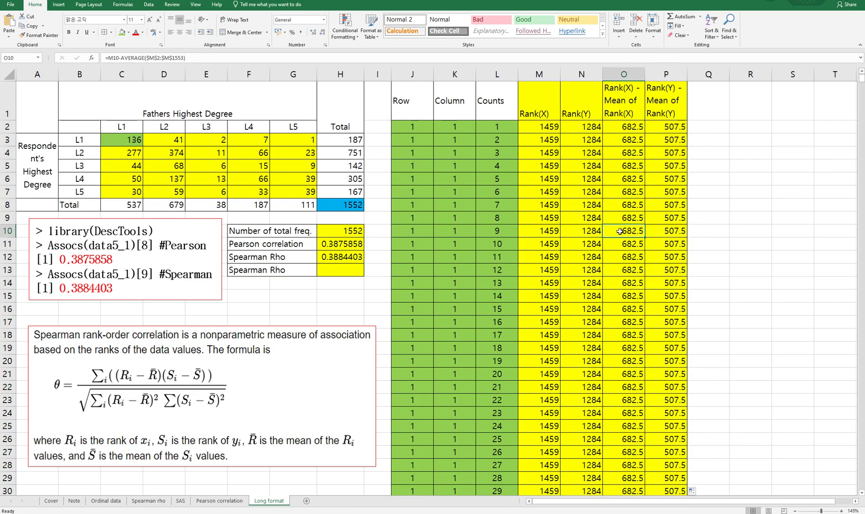
Step: Start the Spearman rho formula in H13 with the numerator =sumproduct(O2:O1553,P2:P1553)
{"action": "left_click", "coordinate": [342, 271]}
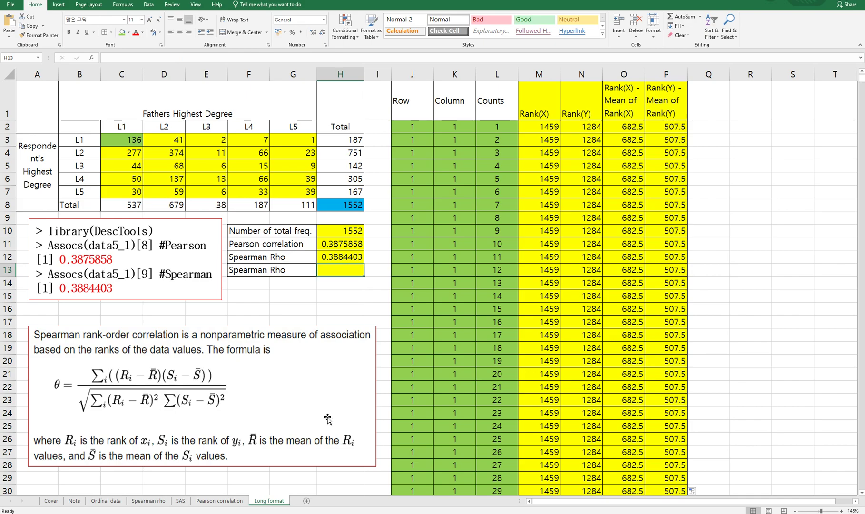
{"action": "type", "text": "=s"}
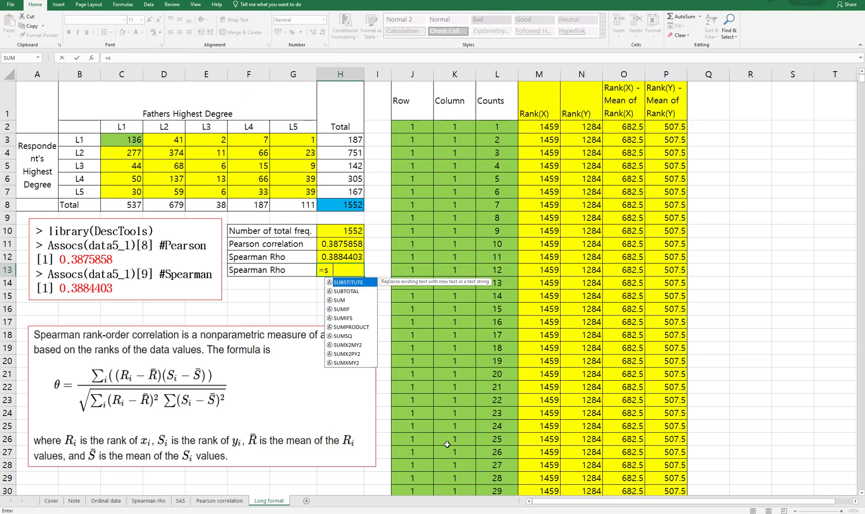
{"action": "type", "text": "umproduct("}
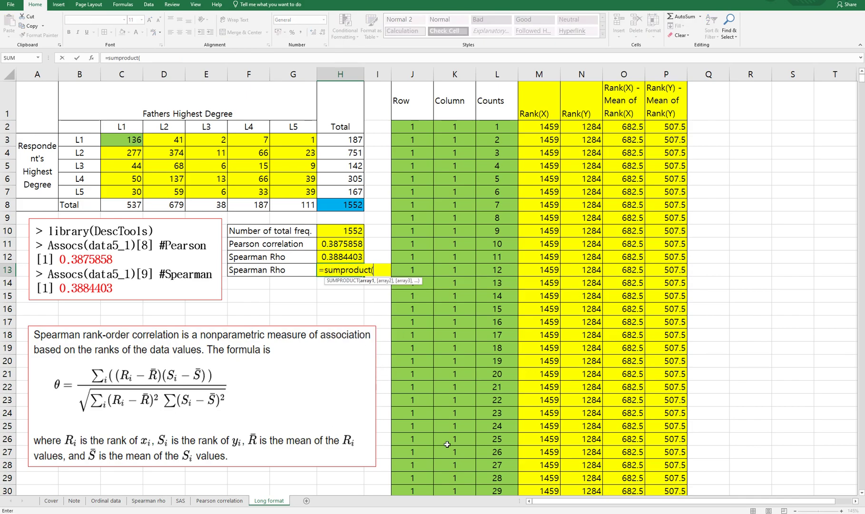
{"action": "left_click", "coordinate": [630, 127]}
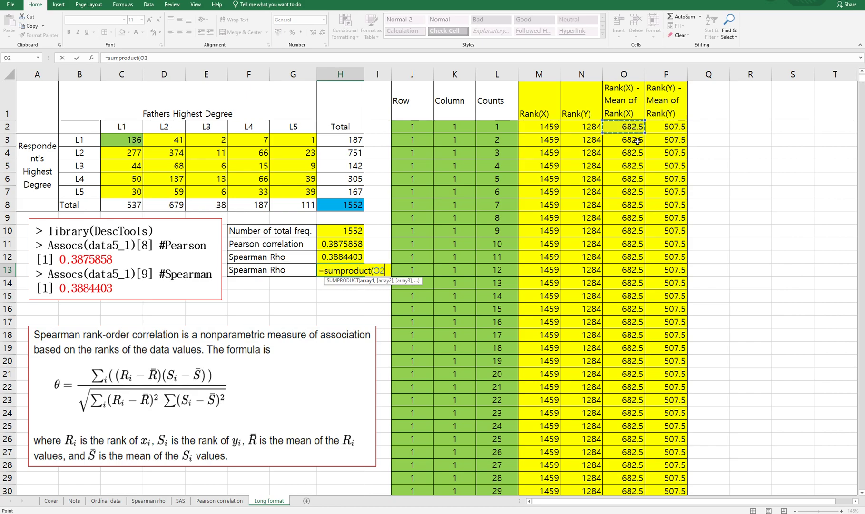
{"action": "key", "text": "ctrl+shift+Down"}
{"action": "type", "text": ","}
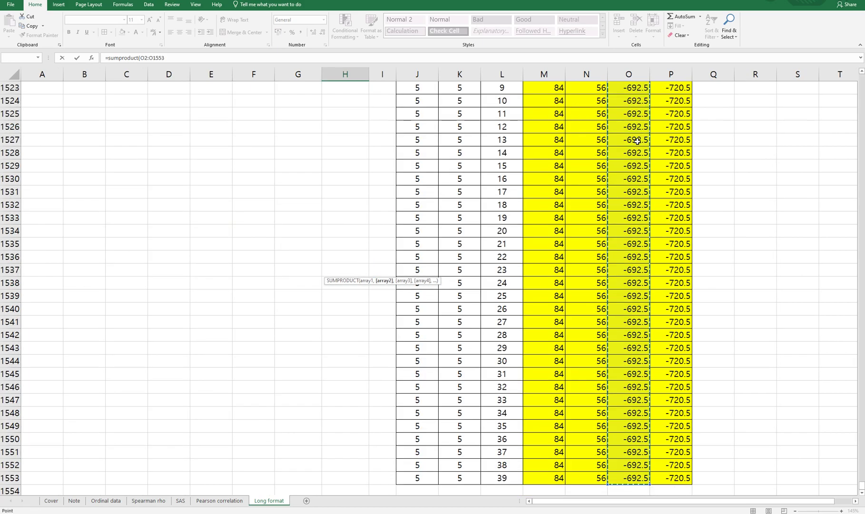
{"action": "left_click_drag", "start_coordinate": [861, 488], "coordinate": [861, 78]}
{"action": "left_click", "coordinate": [681, 123]}
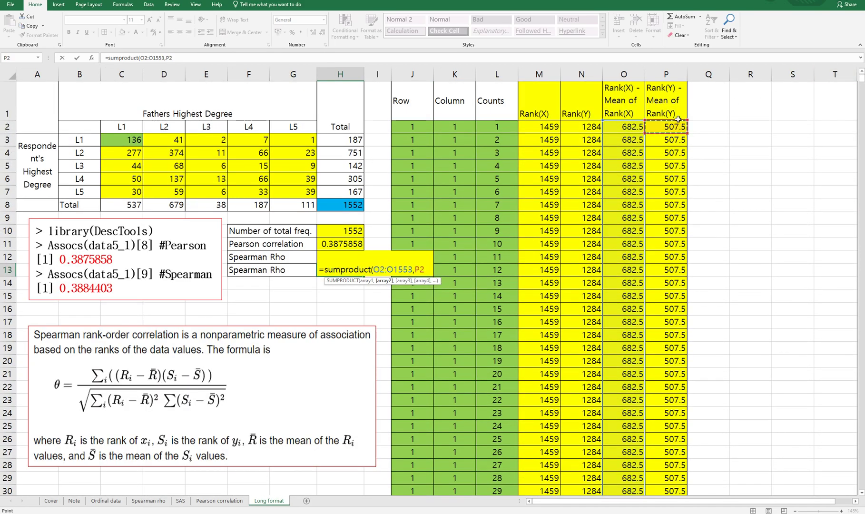
{"action": "key", "text": "ctrl+shift+Down"}
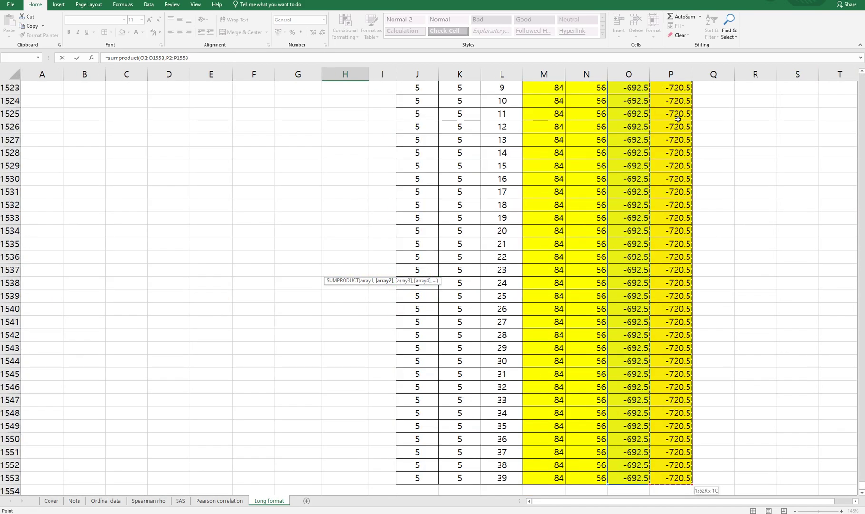
{"action": "type", "text": ")"}
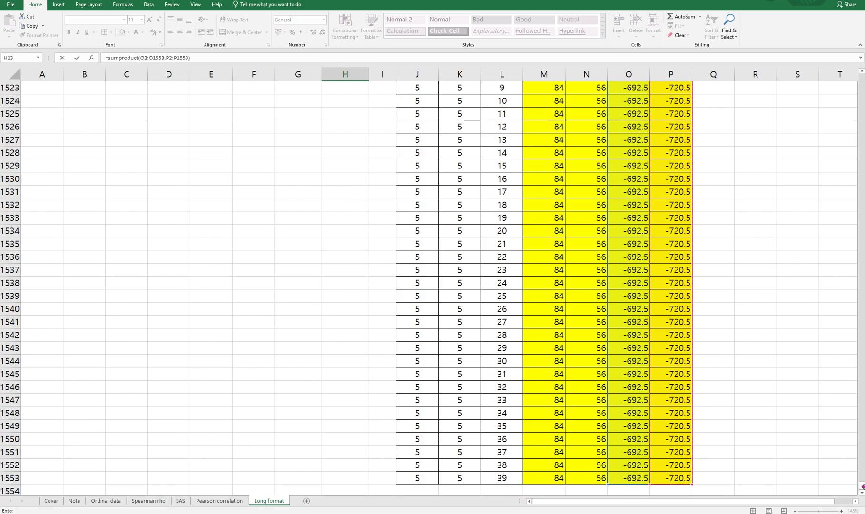
{"action": "left_click_drag", "start_coordinate": [862, 486], "coordinate": [861, 76]}
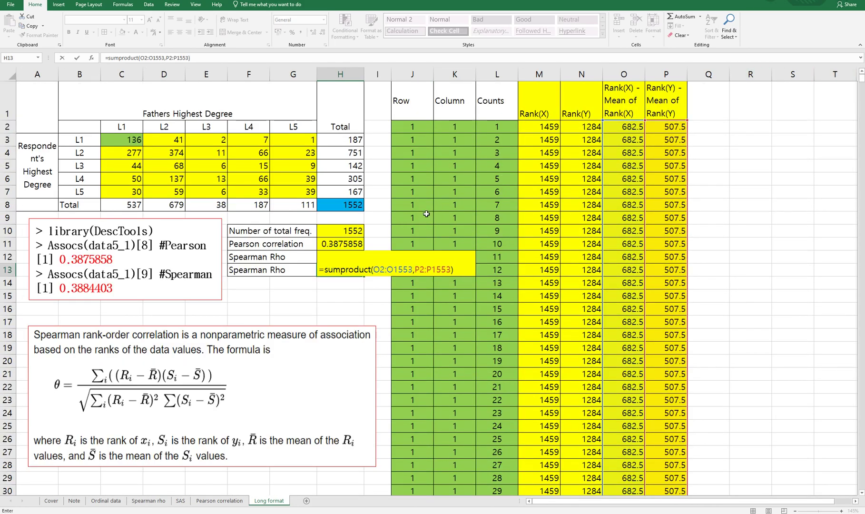
Step: Extend the H13 formula with a division by the square root of the squared Rank(X) deviations, /sqrt(sumsq(O2:O1553
{"action": "left_click", "coordinate": [222, 57]}
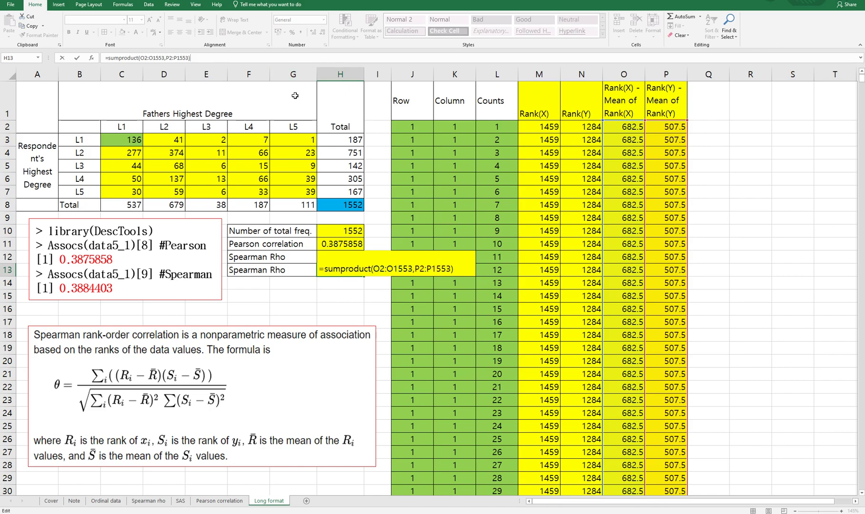
{"action": "type", "text": "/"}
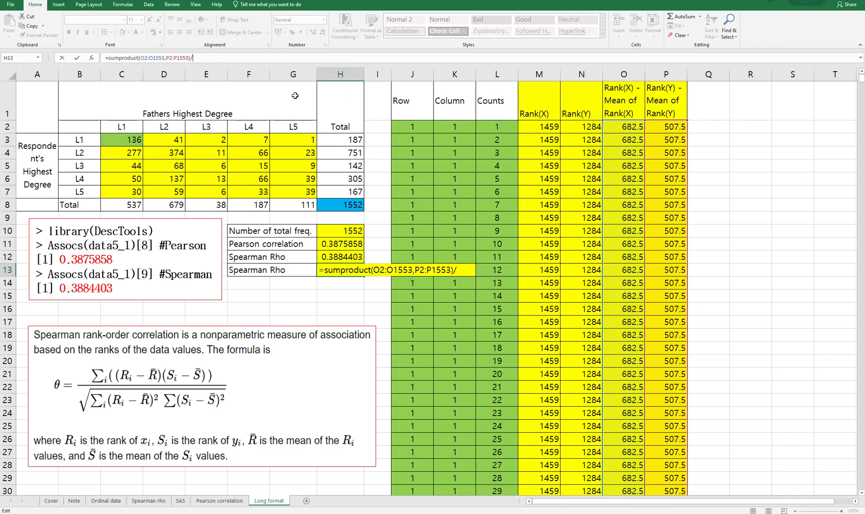
{"action": "type", "text": "sqrt"}
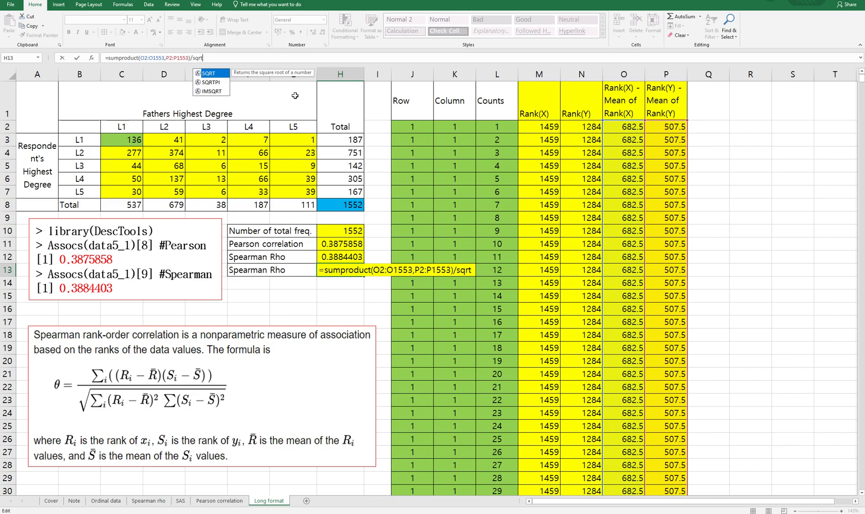
{"action": "type", "text": "(sumsq("}
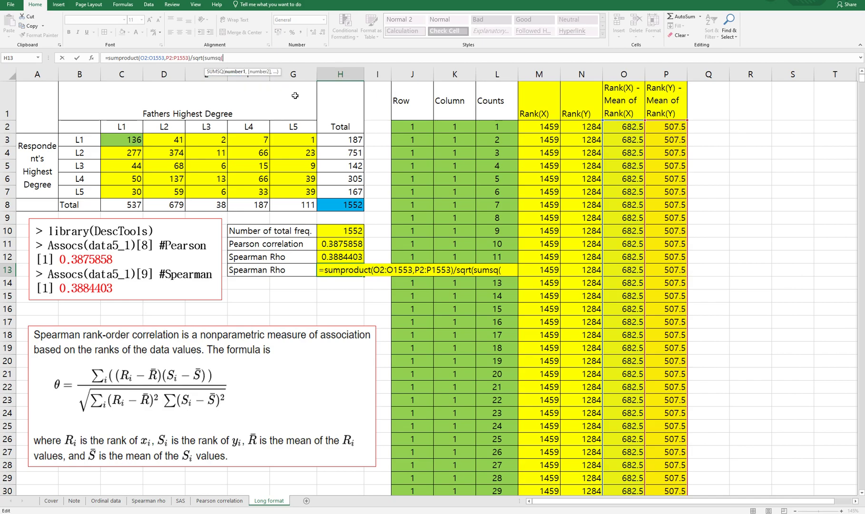
{"action": "left_click", "coordinate": [621, 128]}
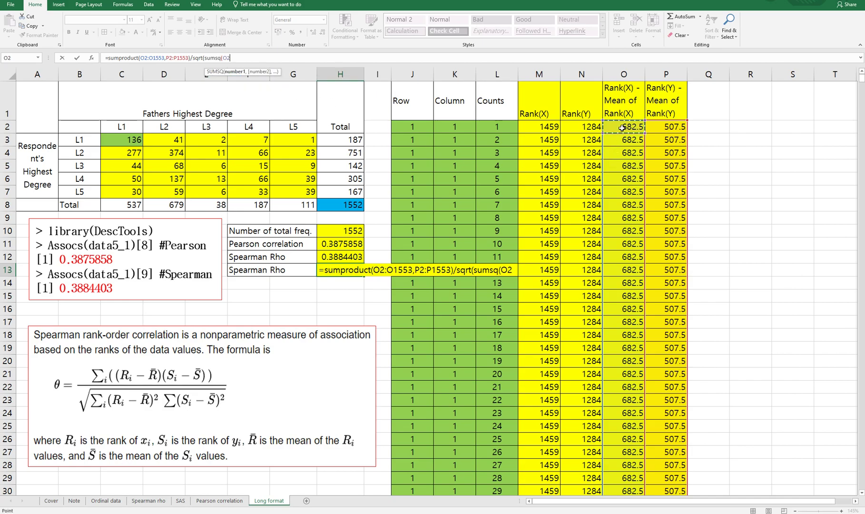
{"action": "key", "text": "ctrl+shift+Down"}
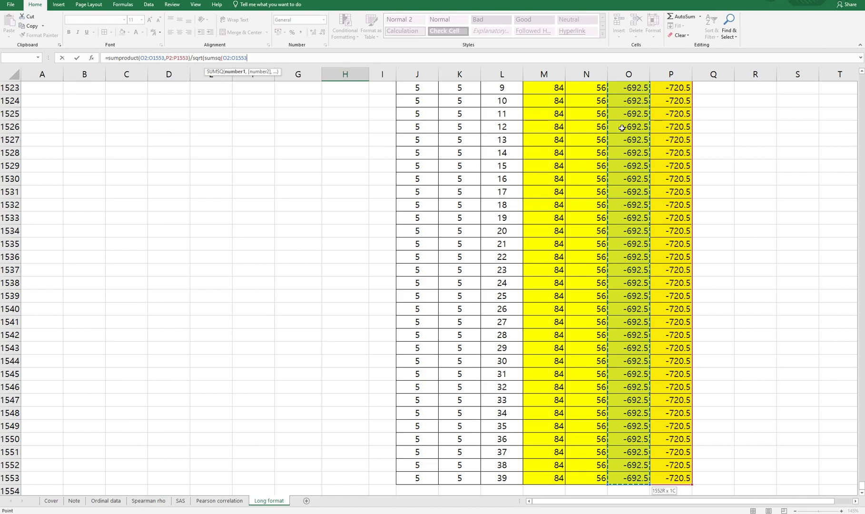
Step: Complete the H13 denominator by multiplying by the squared Rank(Y) deviations, )*sumsq(P2:P1553)), and enter the formula
{"action": "type", "text": ")*sumsq"}
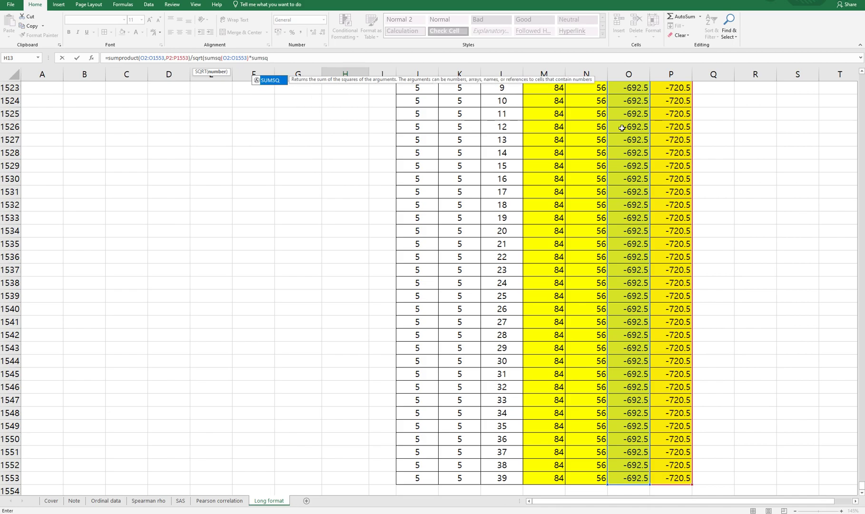
{"action": "type", "text": "("}
{"action": "left_click", "coordinate": [671, 475]}
{"action": "left_click_drag", "start_coordinate": [862, 485], "coordinate": [860, 72]}
{"action": "left_click", "coordinate": [671, 127], "text": "shift"}
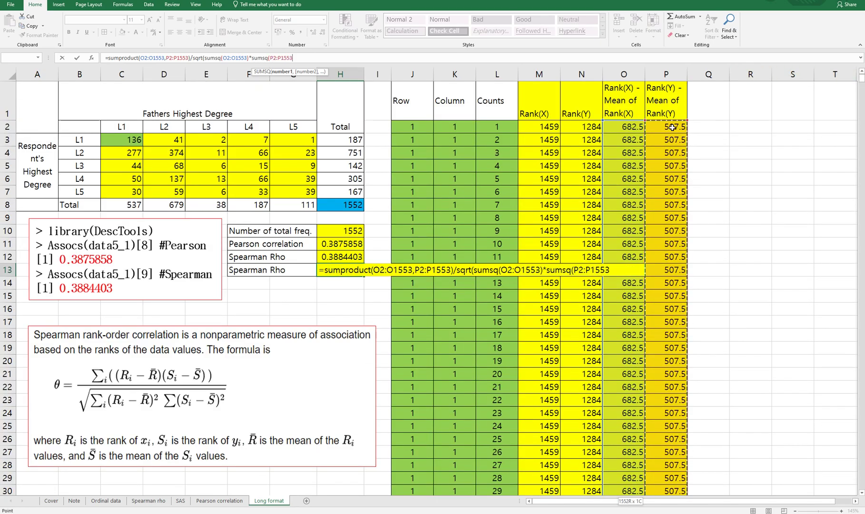
{"action": "type", "text": "))"}
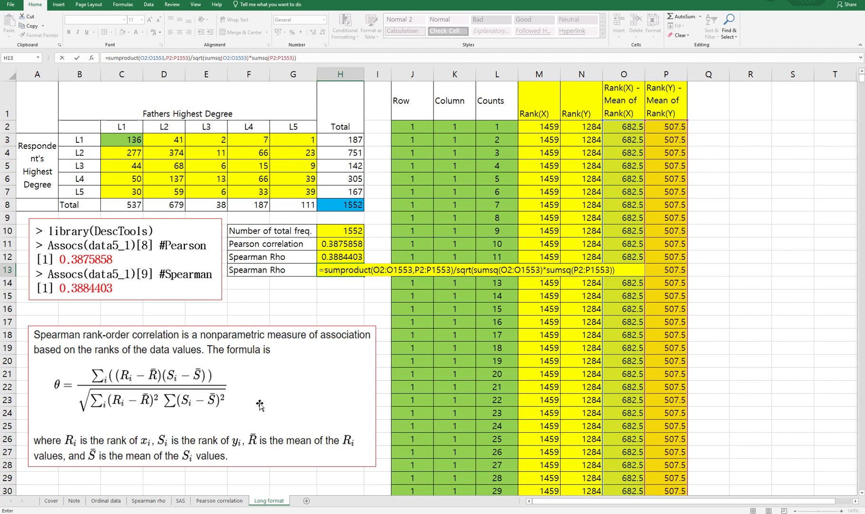
{"action": "key", "text": "Return"}
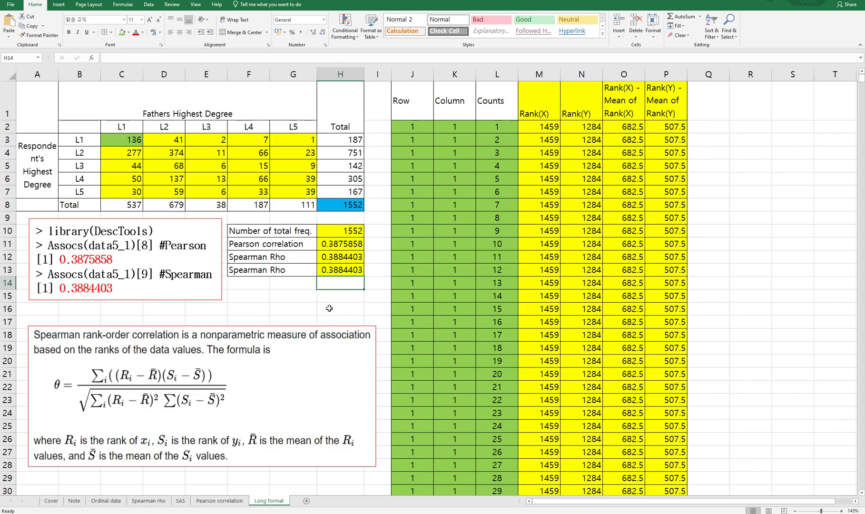